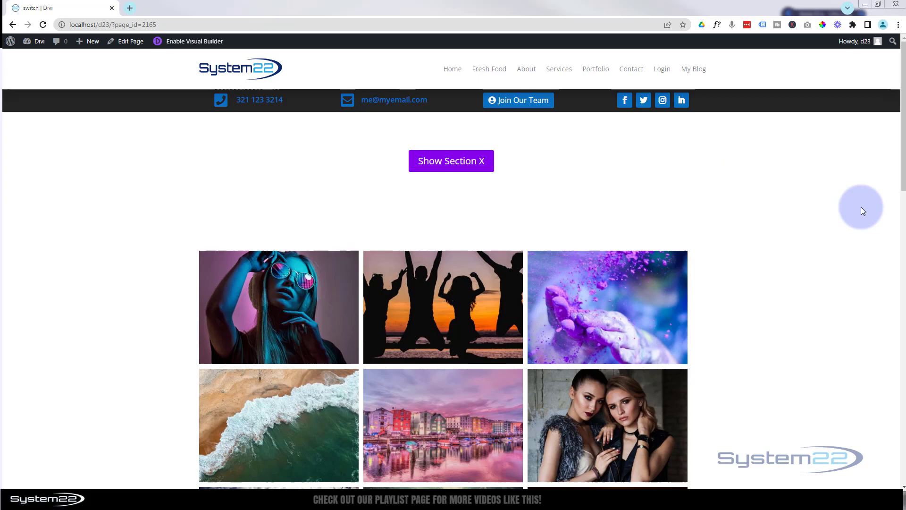
- Demo the finished page by toggling between the image gallery and blue text-box sections
{"action": "scroll", "coordinate": [826, 218], "scroll_direction": "down", "scroll_amount": 11}
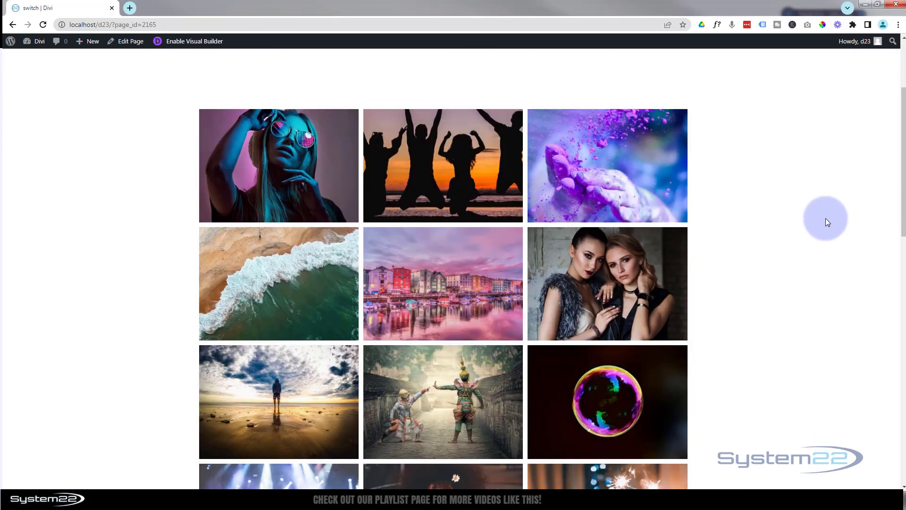
{"action": "scroll", "coordinate": [825, 218], "scroll_direction": "down", "scroll_amount": 6}
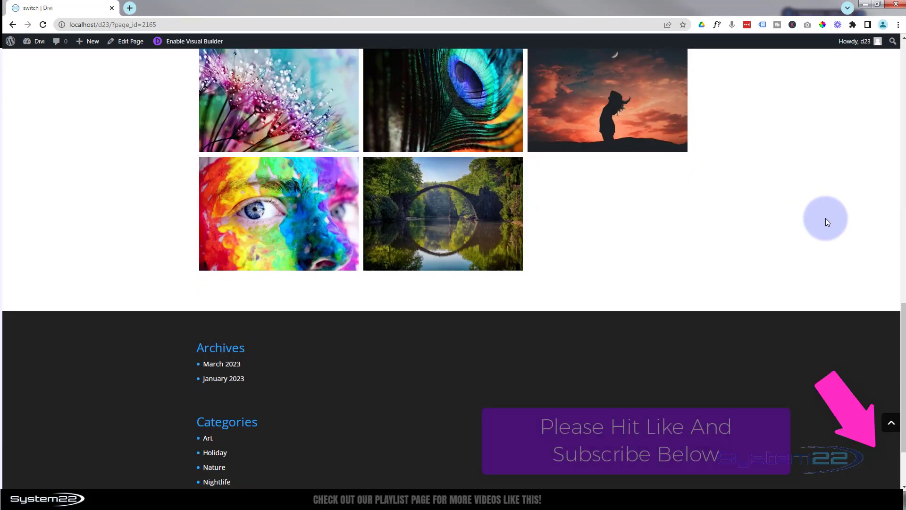
{"action": "scroll", "coordinate": [825, 218], "scroll_direction": "up", "scroll_amount": 9}
{"action": "scroll", "coordinate": [825, 217], "scroll_direction": "up", "scroll_amount": 8}
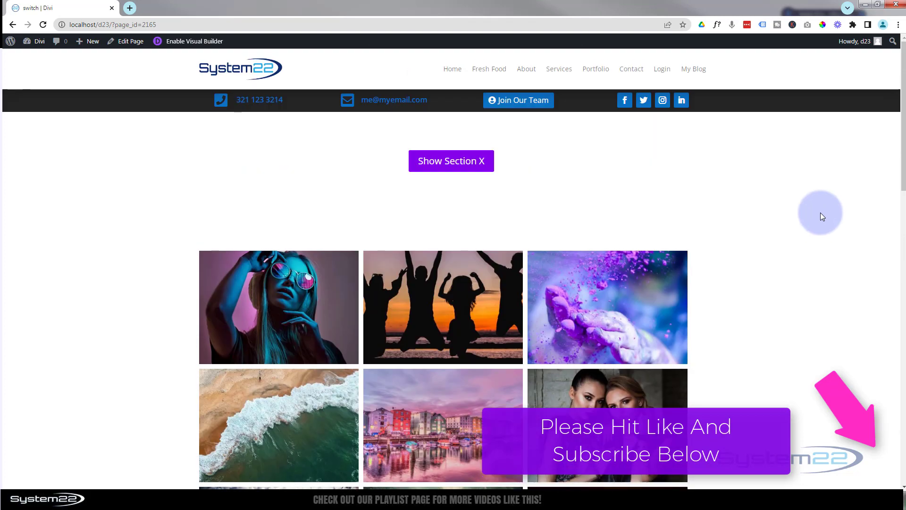
{"action": "left_click", "coordinate": [444, 164]}
{"action": "scroll", "coordinate": [758, 237], "scroll_direction": "down", "scroll_amount": 8}
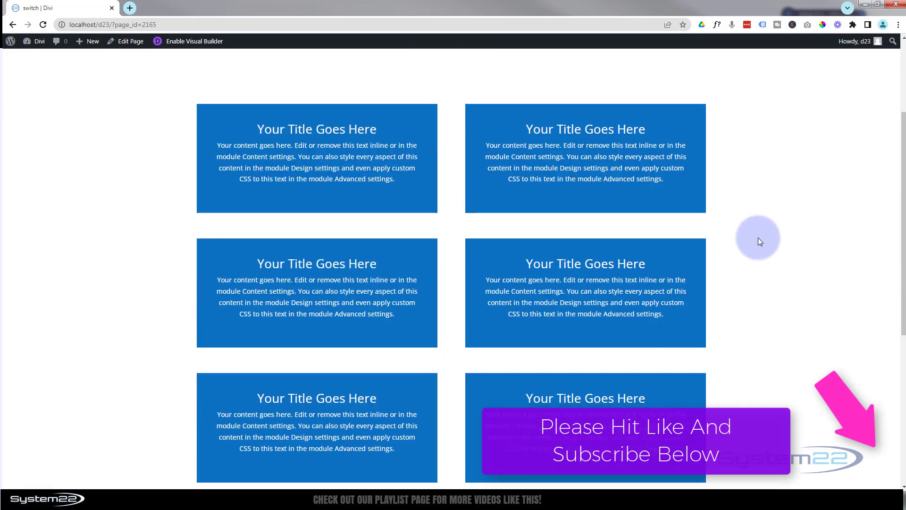
{"action": "scroll", "coordinate": [758, 237], "scroll_direction": "up", "scroll_amount": 2}
{"action": "scroll", "coordinate": [758, 237], "scroll_direction": "up", "scroll_amount": 6}
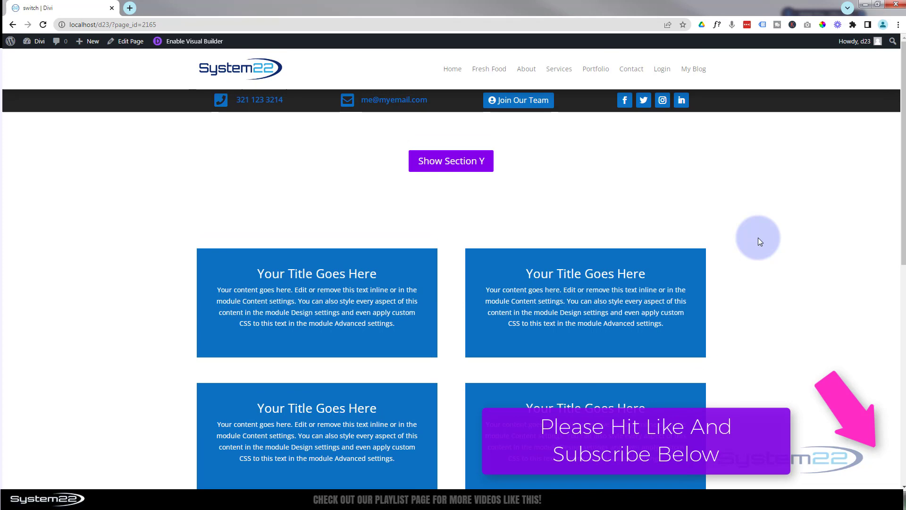
{"action": "left_click", "coordinate": [443, 169]}
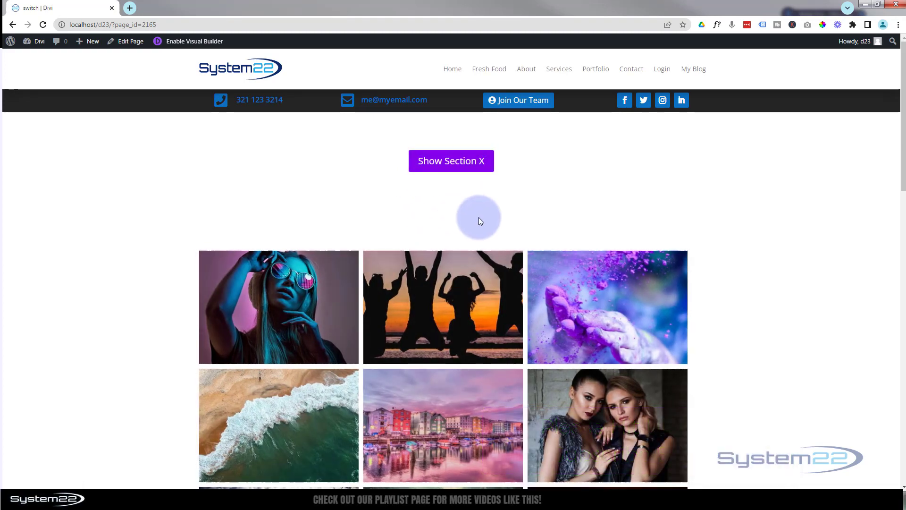
{"action": "scroll", "coordinate": [478, 217], "scroll_direction": "down", "scroll_amount": 3}
{"action": "scroll", "coordinate": [479, 217], "scroll_direction": "down", "scroll_amount": 2}
{"action": "scroll", "coordinate": [476, 212], "scroll_direction": "up", "scroll_amount": 5}
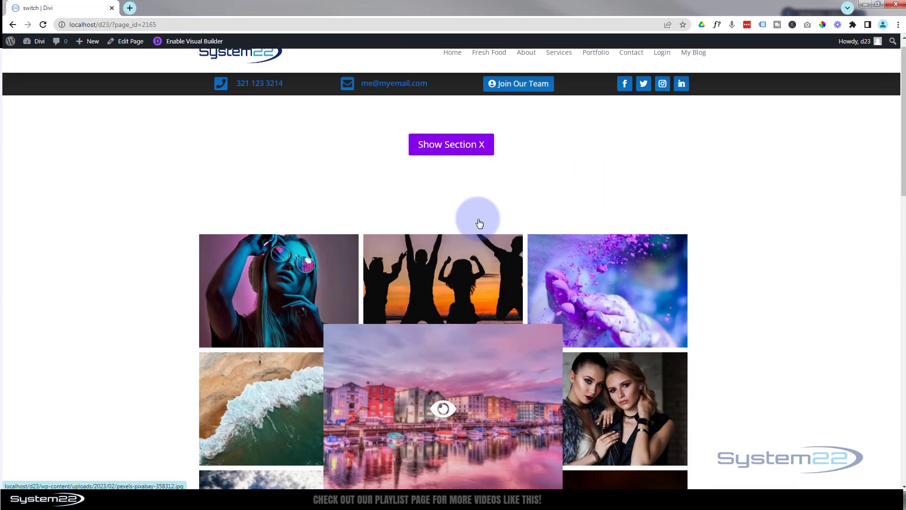
{"action": "left_click", "coordinate": [452, 166]}
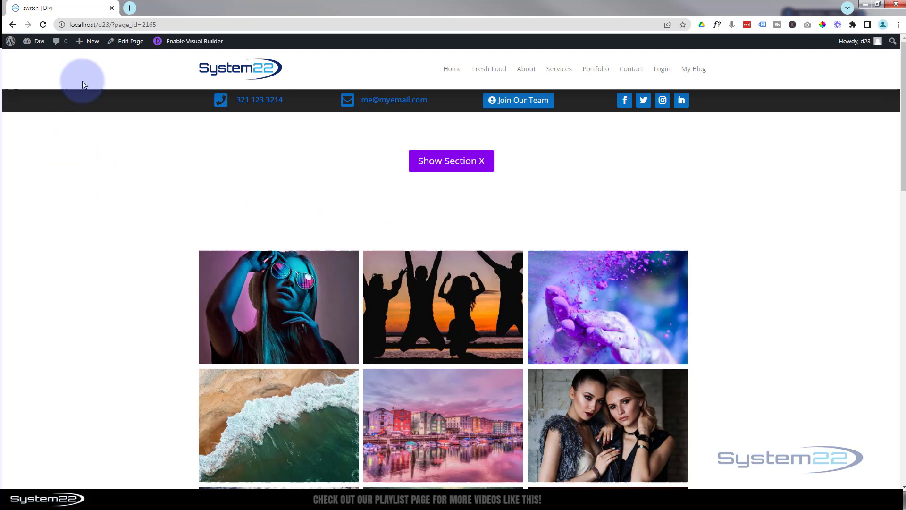
- Create a new page titled 'section switch' in another tab and build it with Divi
{"action": "mouse_move", "coordinate": [87, 41]}
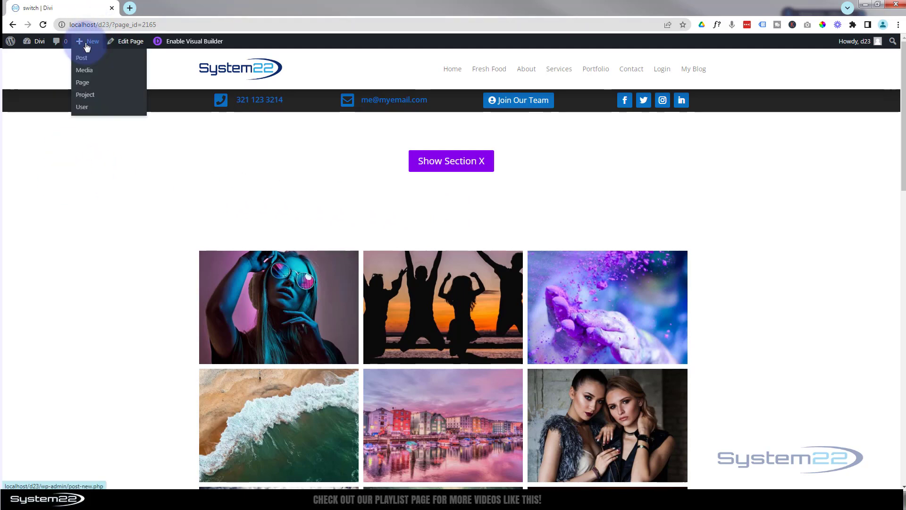
{"action": "middle_click", "coordinate": [82, 84]}
{"action": "left_click", "coordinate": [165, 8]}
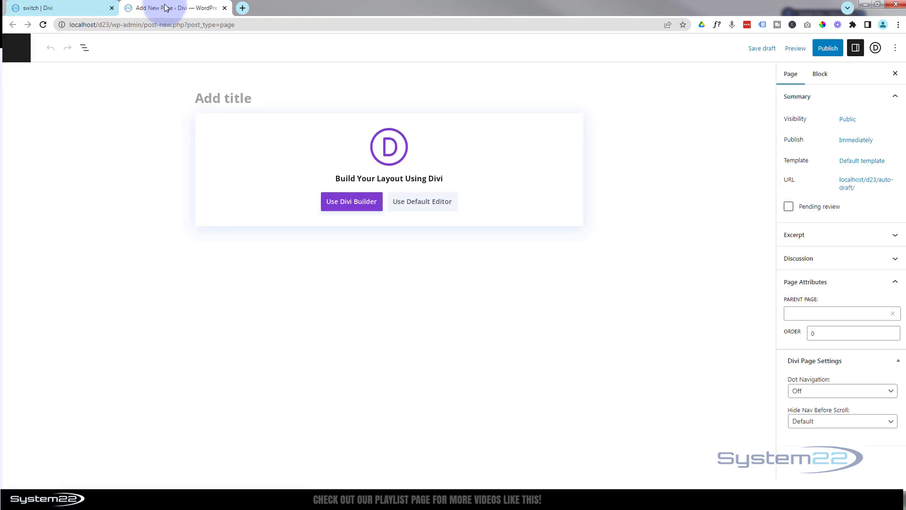
{"action": "type", "text": "section "}
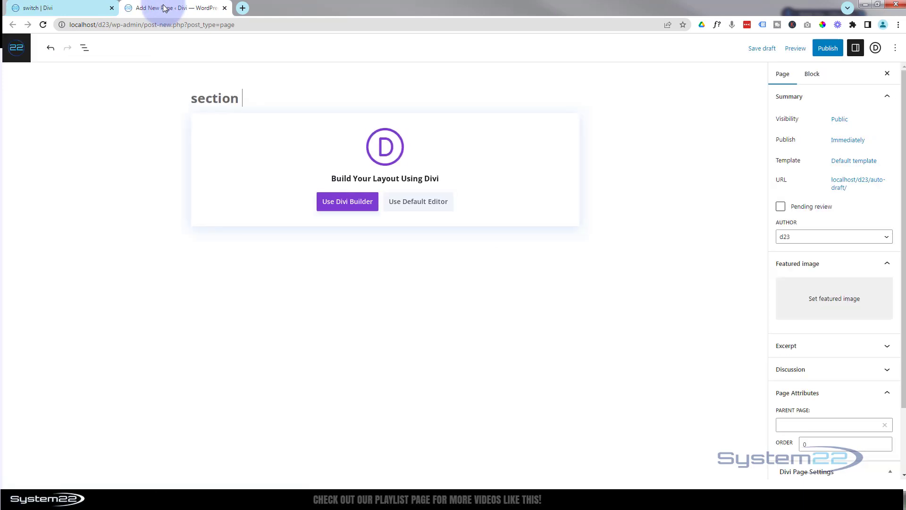
{"action": "type", "text": "switch"}
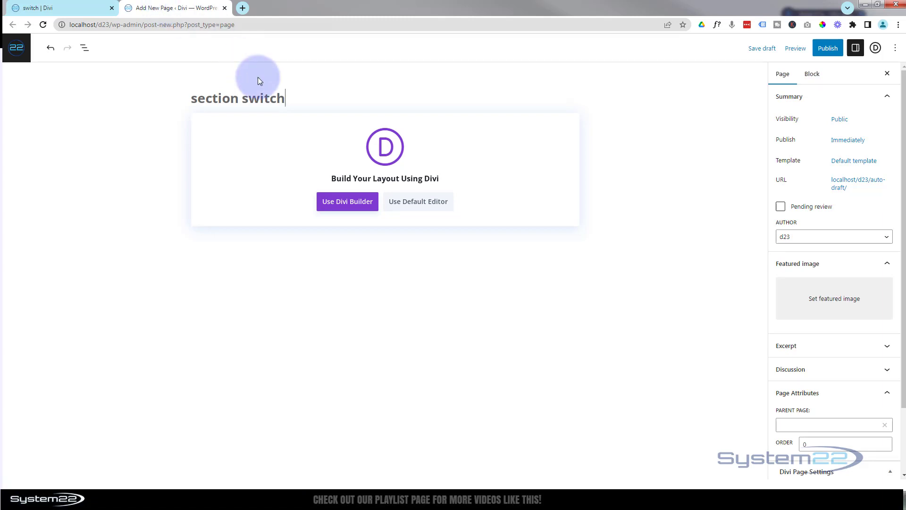
{"action": "left_click", "coordinate": [336, 205]}
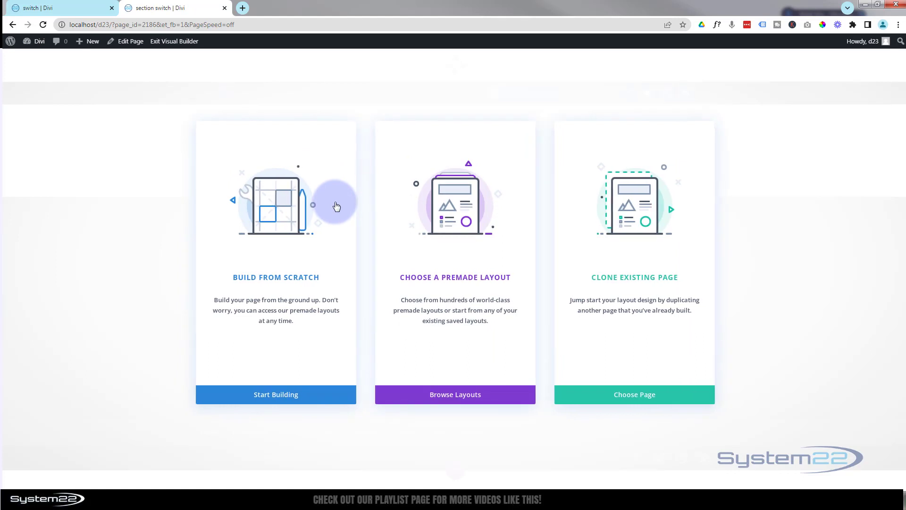
- Start building with a three-column row and a Button module in the middle column
{"action": "left_click", "coordinate": [281, 395]}
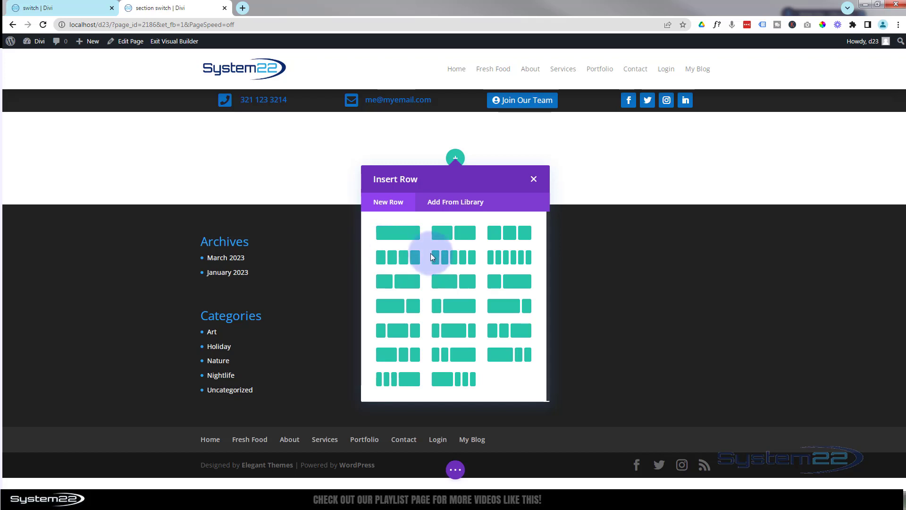
{"action": "left_click", "coordinate": [512, 236]}
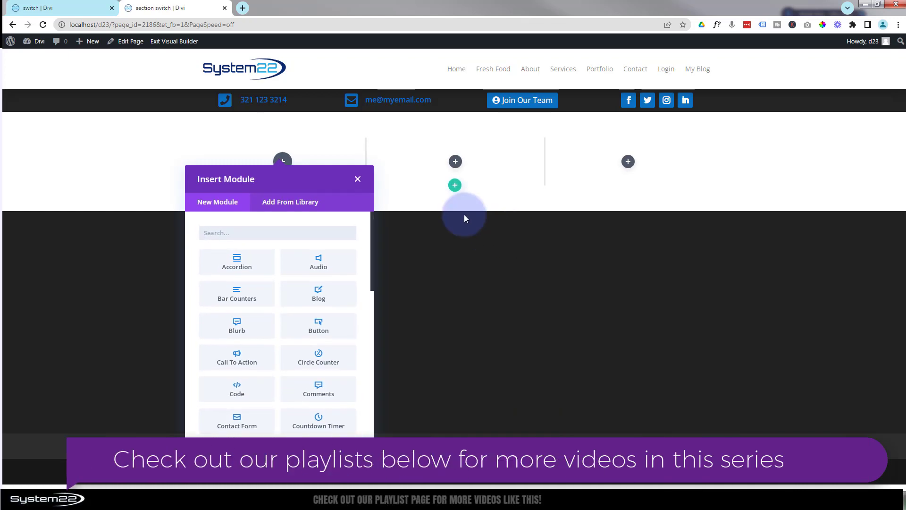
{"action": "left_click", "coordinate": [455, 162]}
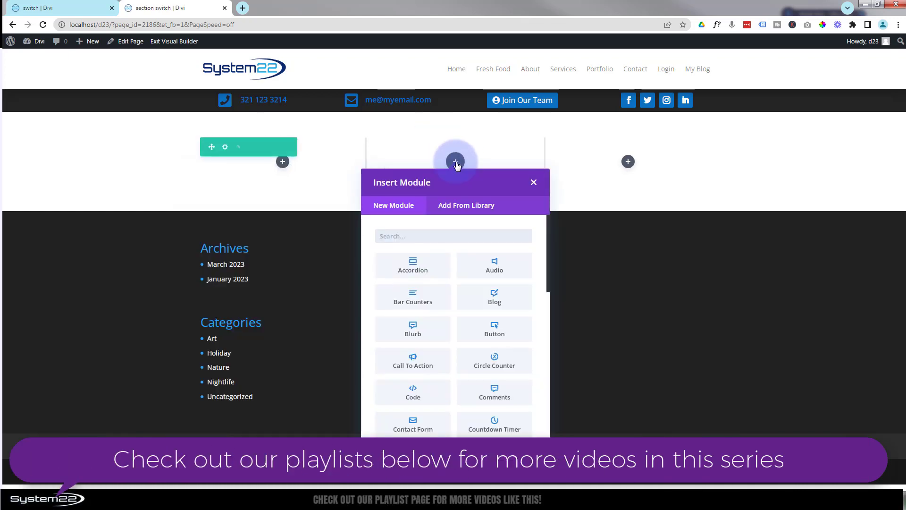
{"action": "left_click", "coordinate": [491, 333]}
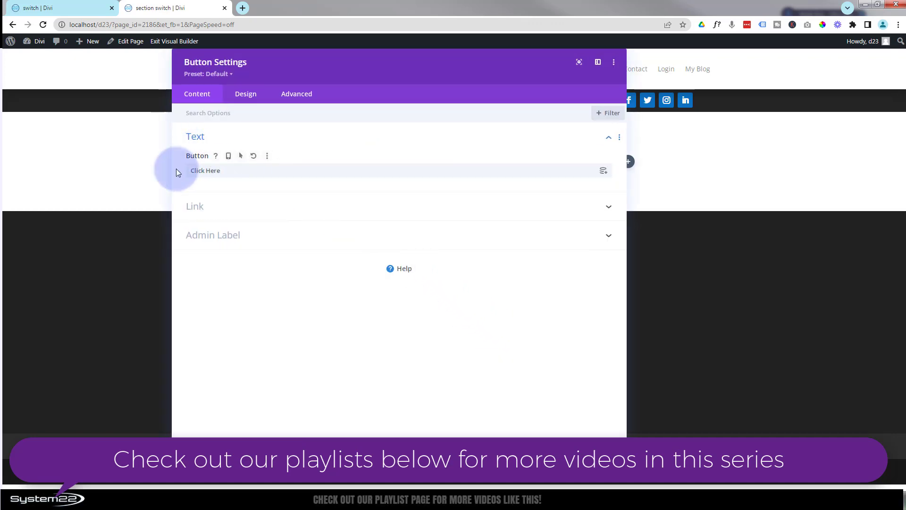
{"action": "left_click", "coordinate": [239, 171]}
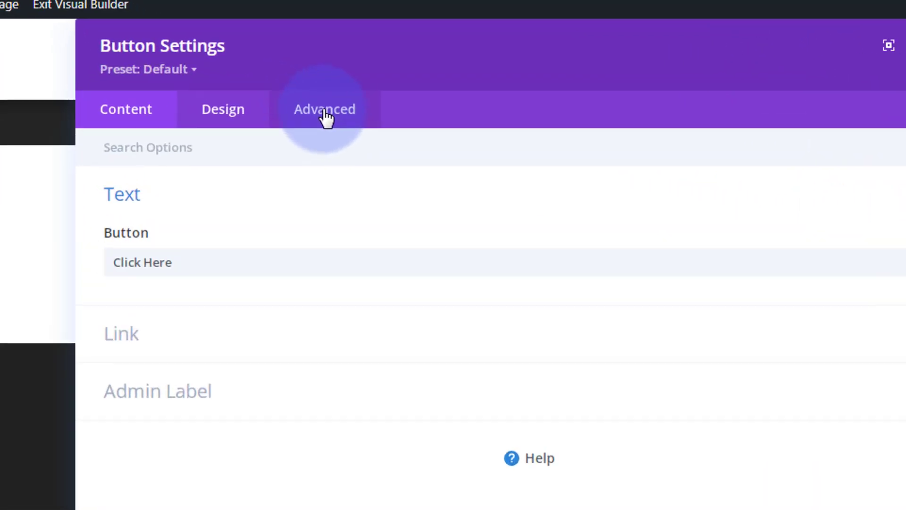
- Set the button's CSS ID to my-button under Advanced > CSS ID & Classes and save
{"action": "left_click", "coordinate": [297, 98]}
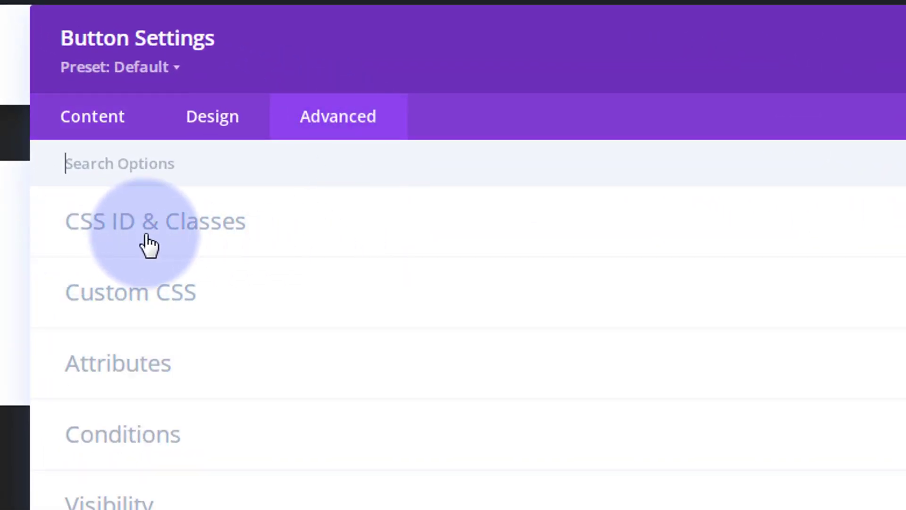
{"action": "left_click", "coordinate": [370, 229]}
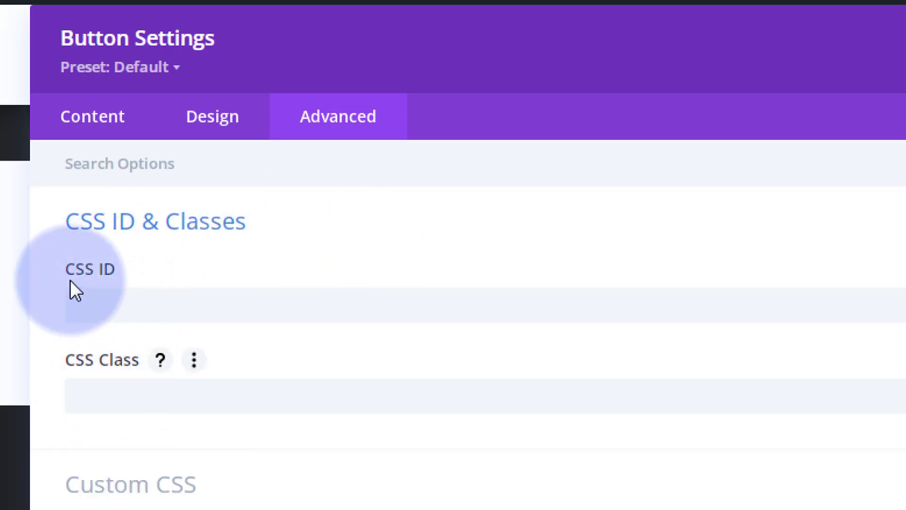
{"action": "left_click", "coordinate": [84, 309]}
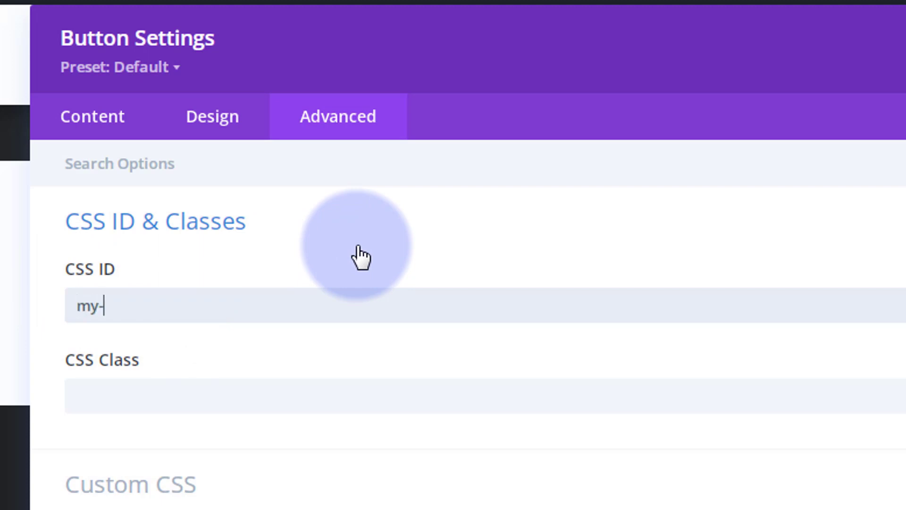
{"action": "type", "text": "my-button"}
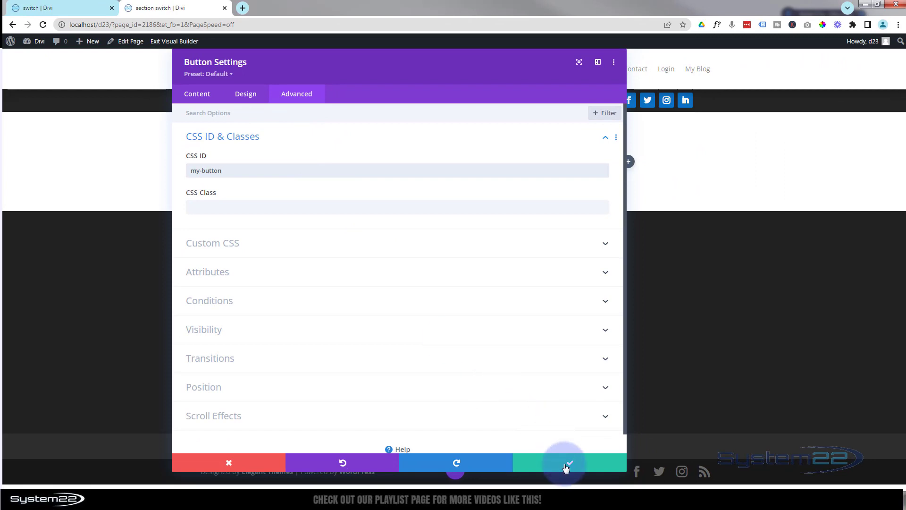
{"action": "left_click", "coordinate": [564, 463]}
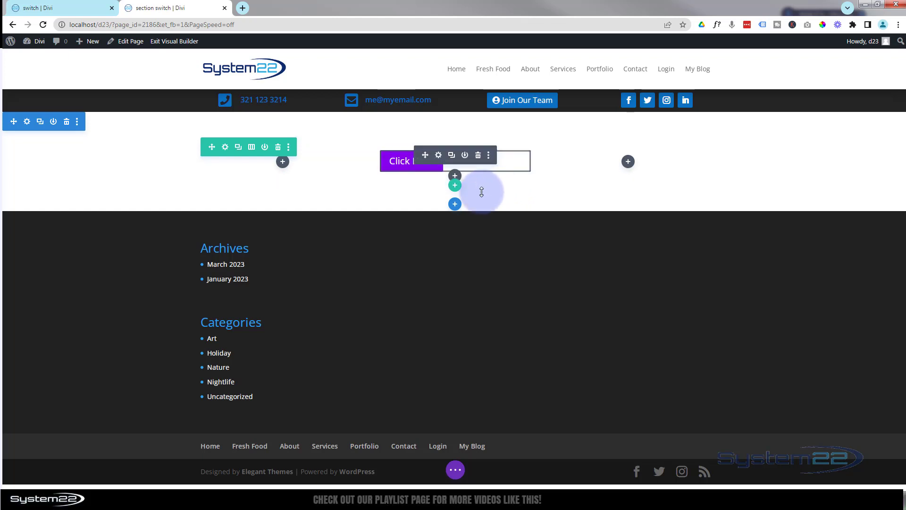
- Add a Regular section with a three-column row and a Call To Action module in the first column
{"action": "left_click", "coordinate": [454, 206]}
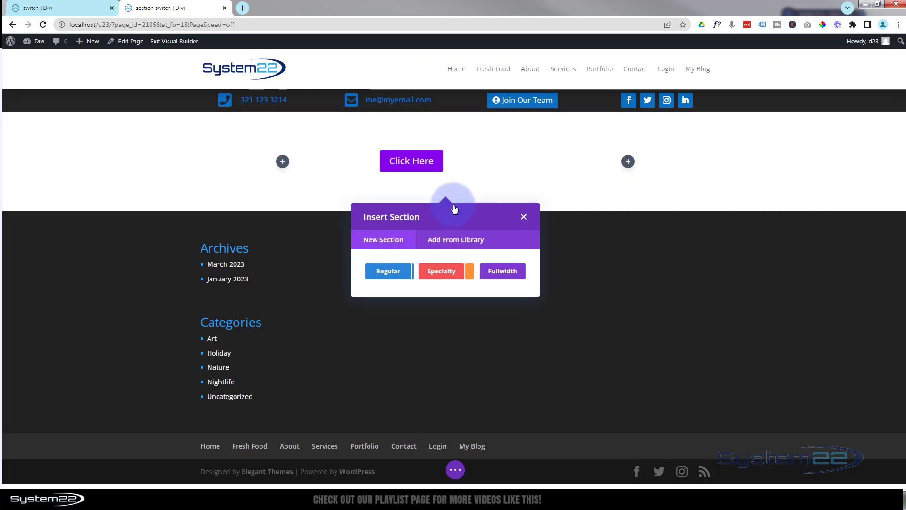
{"action": "left_click", "coordinate": [391, 273]}
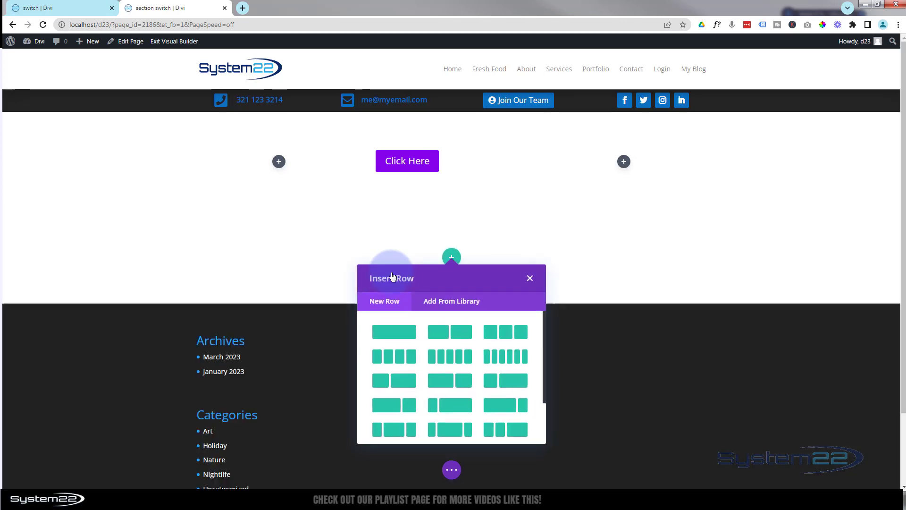
{"action": "left_click", "coordinate": [506, 335]}
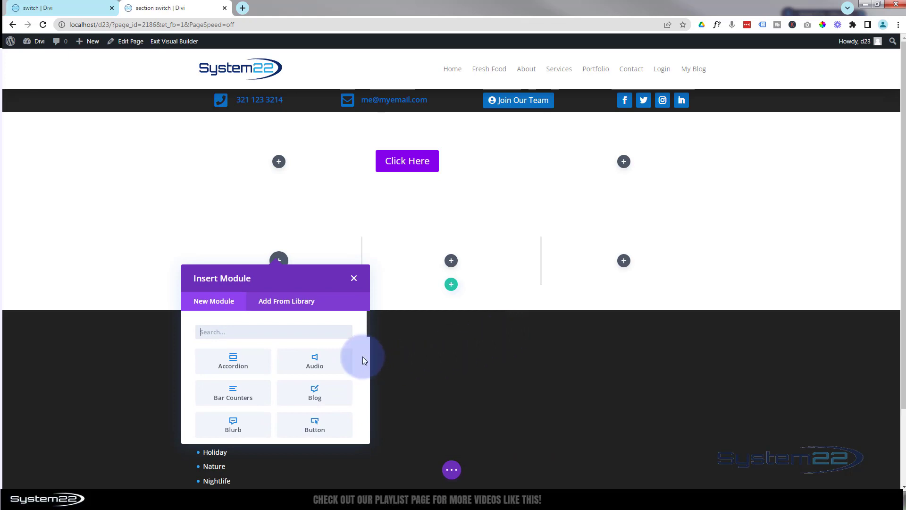
{"action": "scroll", "coordinate": [293, 390], "scroll_direction": "down", "scroll_amount": 2}
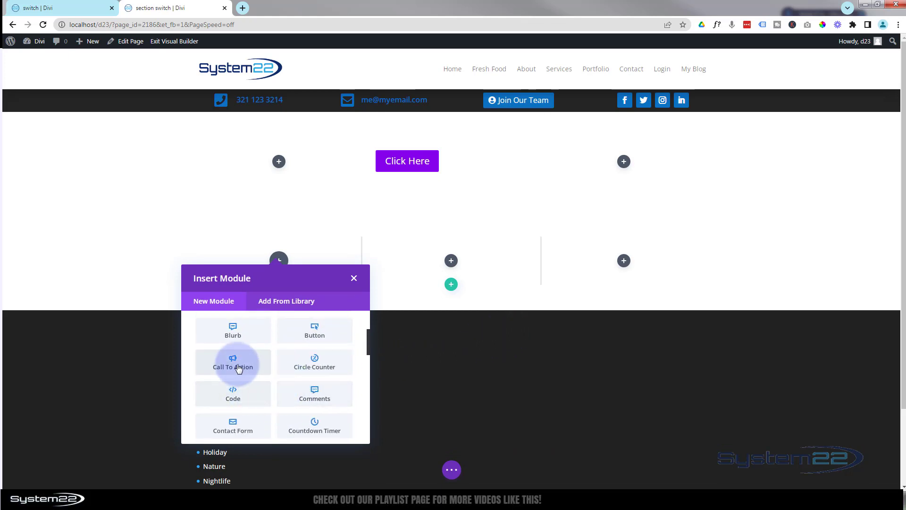
{"action": "left_click", "coordinate": [222, 367]}
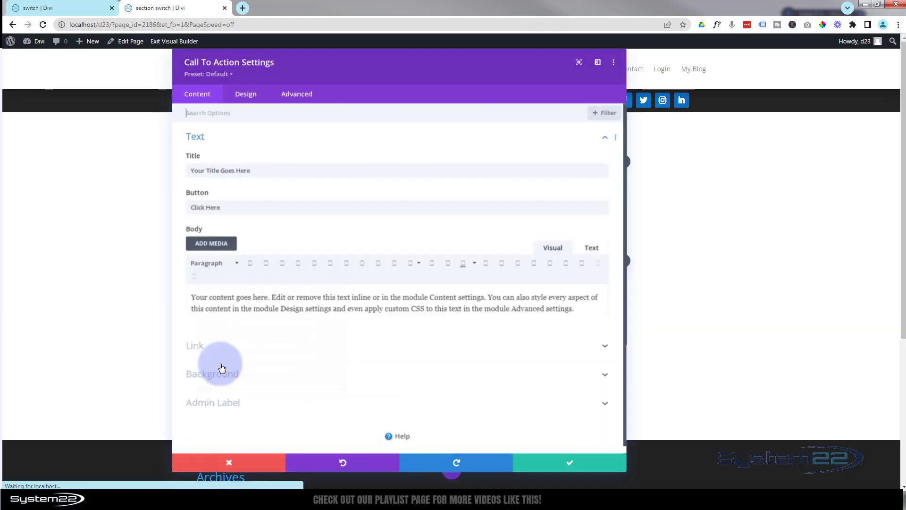
{"action": "left_click", "coordinate": [566, 464]}
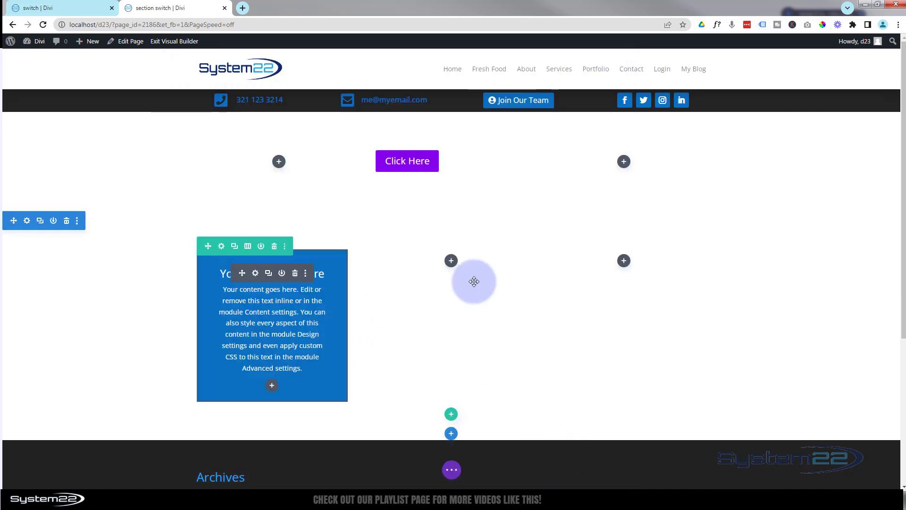
- Duplicate the call-to-action box and move copies into the third and middle columns
{"action": "left_click", "coordinate": [270, 278]}
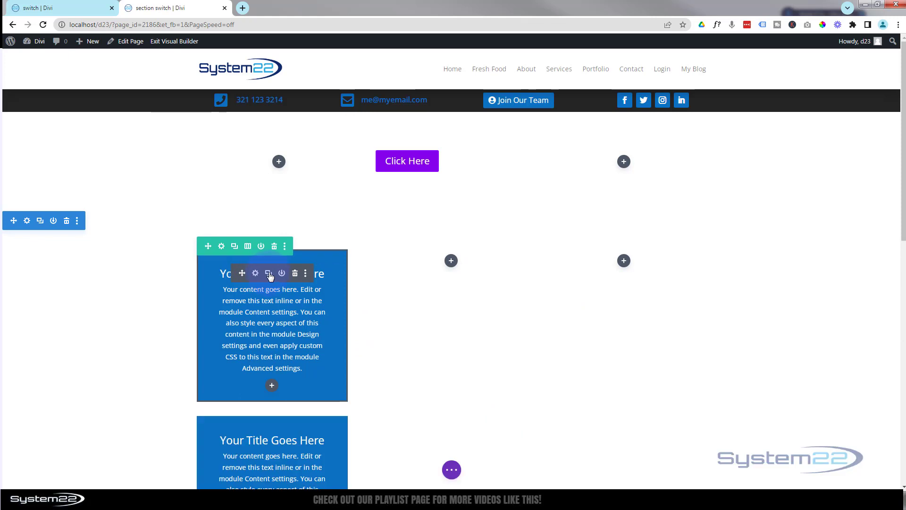
{"action": "left_click_drag", "start_coordinate": [241, 273], "coordinate": [620, 264]}
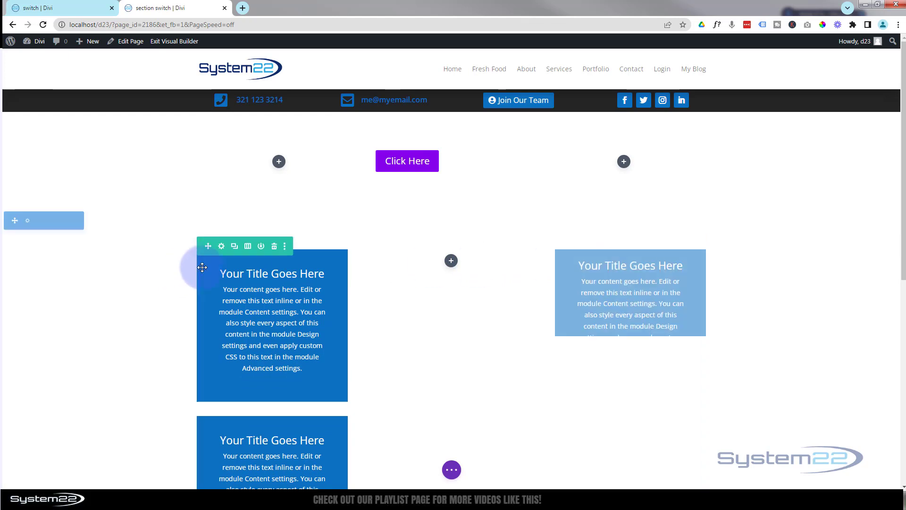
{"action": "left_click", "coordinate": [218, 305]}
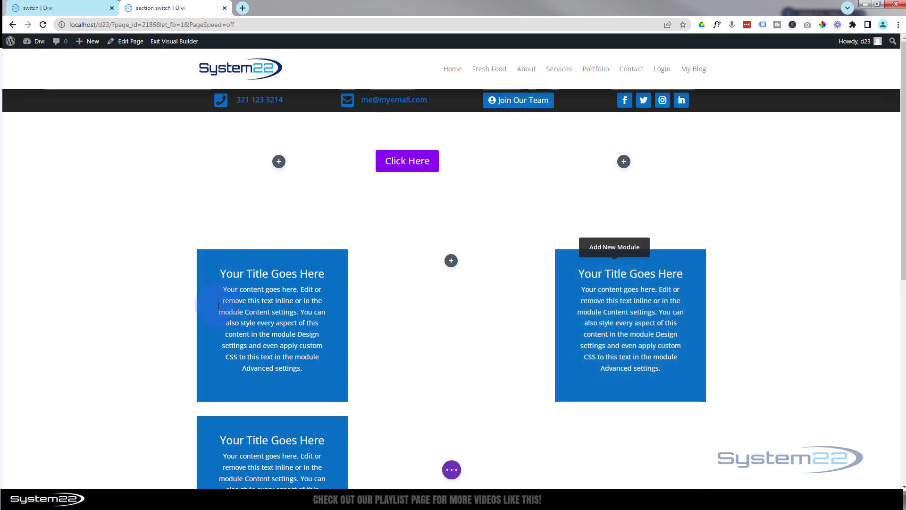
{"action": "mouse_move", "coordinate": [243, 273]}
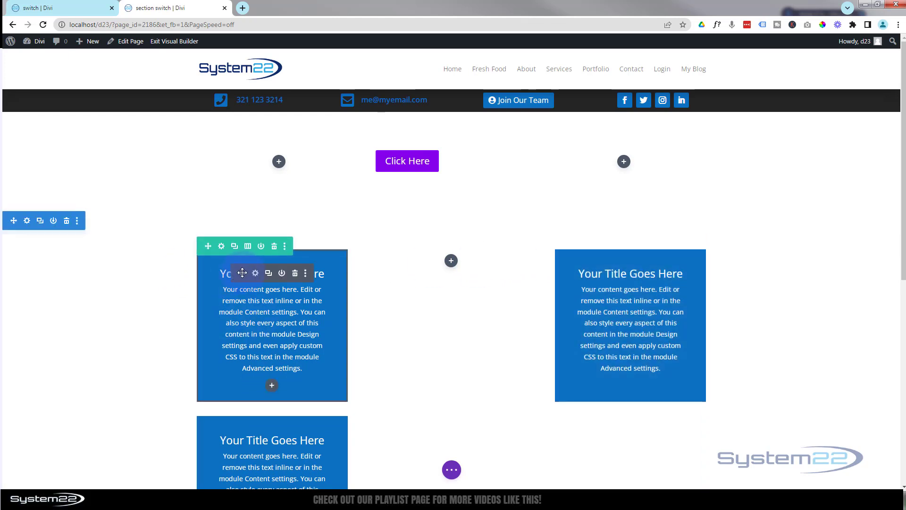
{"action": "left_click_drag", "start_coordinate": [242, 273], "coordinate": [434, 270]}
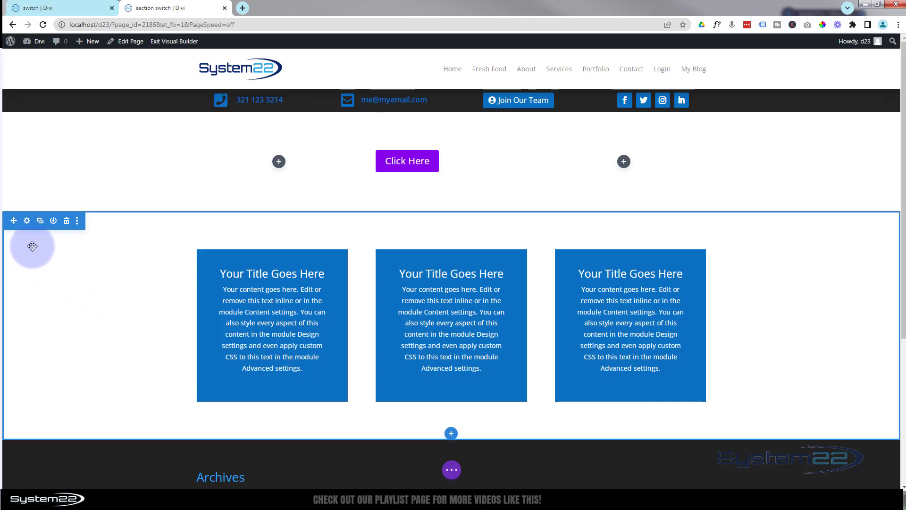
- Enter section-x as the section's CSS ID under Advanced > CSS ID & Classes and save
{"action": "left_click", "coordinate": [27, 221]}
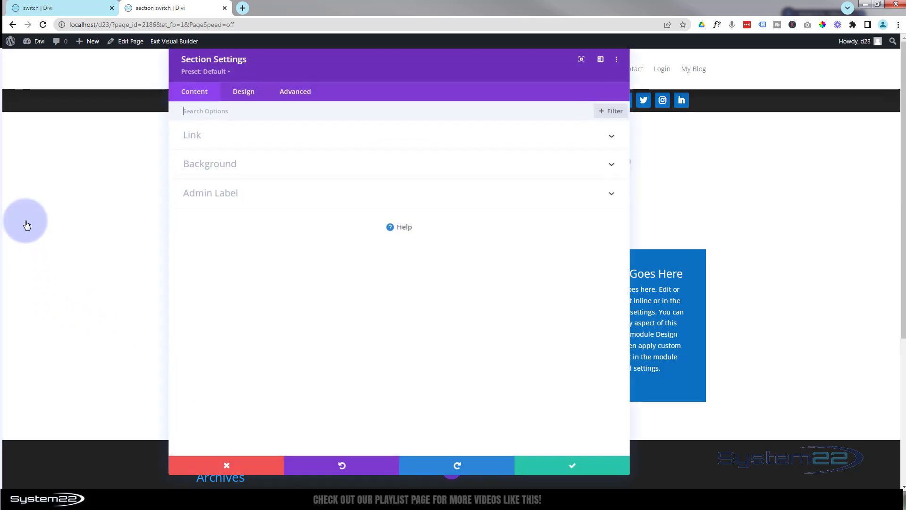
{"action": "left_click", "coordinate": [302, 99]}
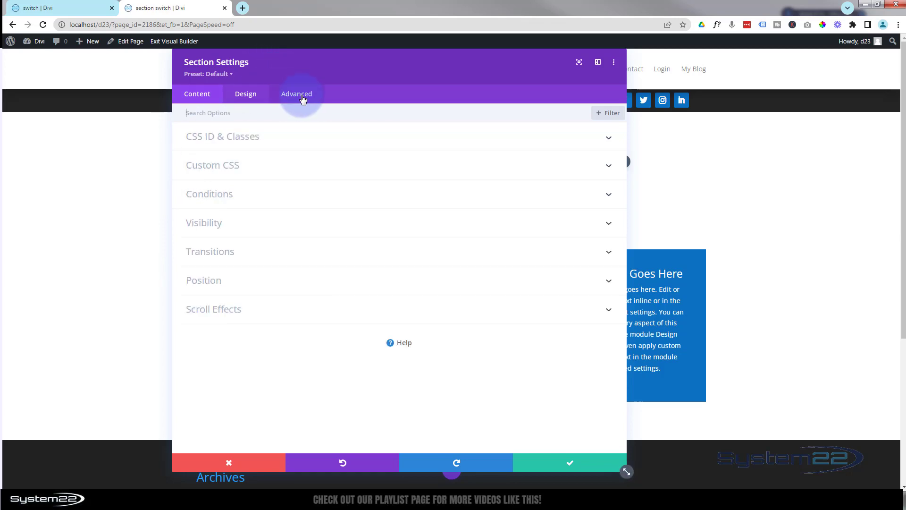
{"action": "left_click", "coordinate": [286, 140]}
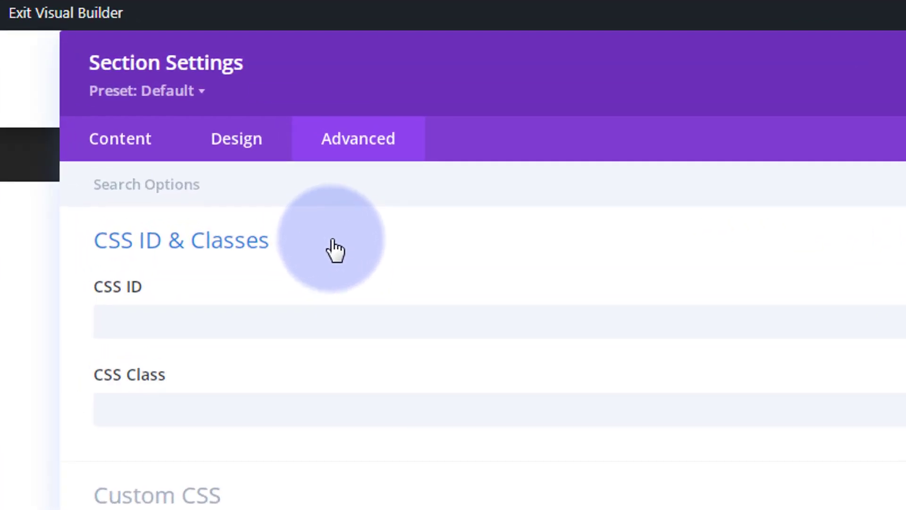
{"action": "left_click", "coordinate": [132, 323]}
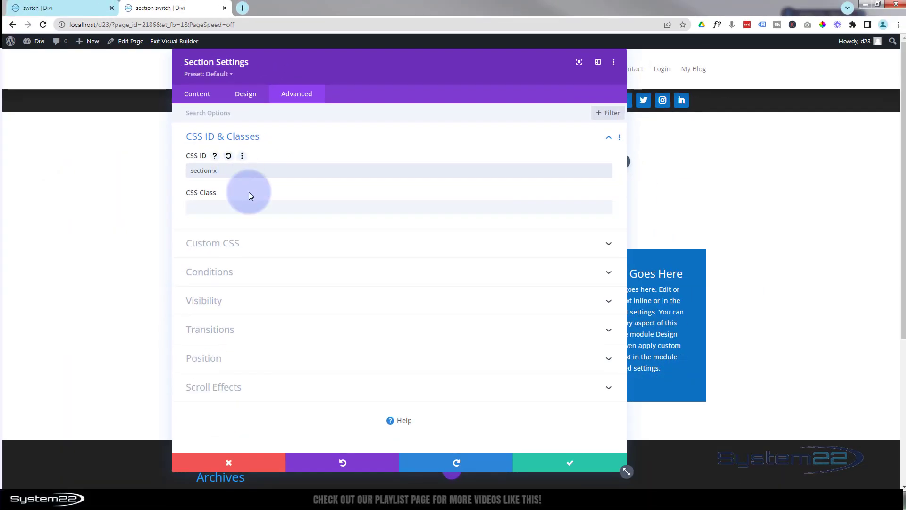
{"action": "left_click", "coordinate": [570, 465]}
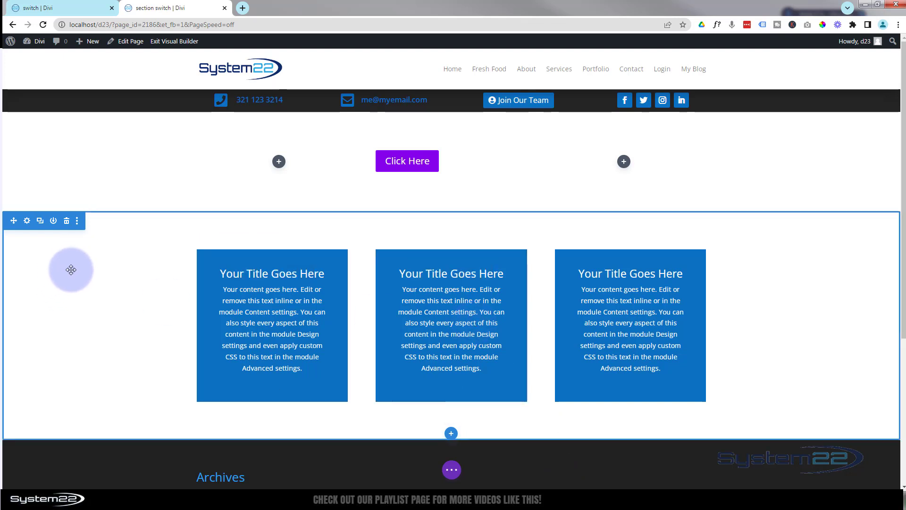
- Duplicate the section-x section and give the copy a grey background
{"action": "left_click", "coordinate": [40, 221]}
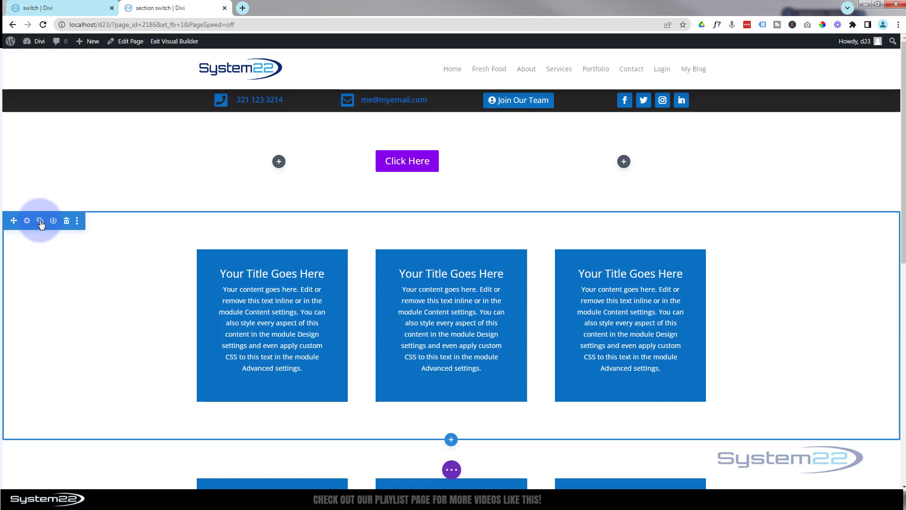
{"action": "scroll", "coordinate": [74, 289], "scroll_direction": "down", "scroll_amount": 4}
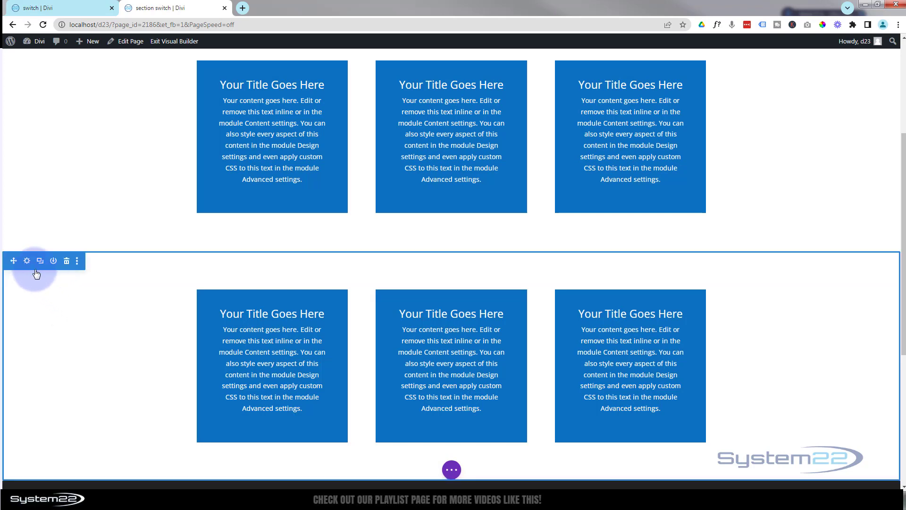
{"action": "left_click", "coordinate": [25, 261]}
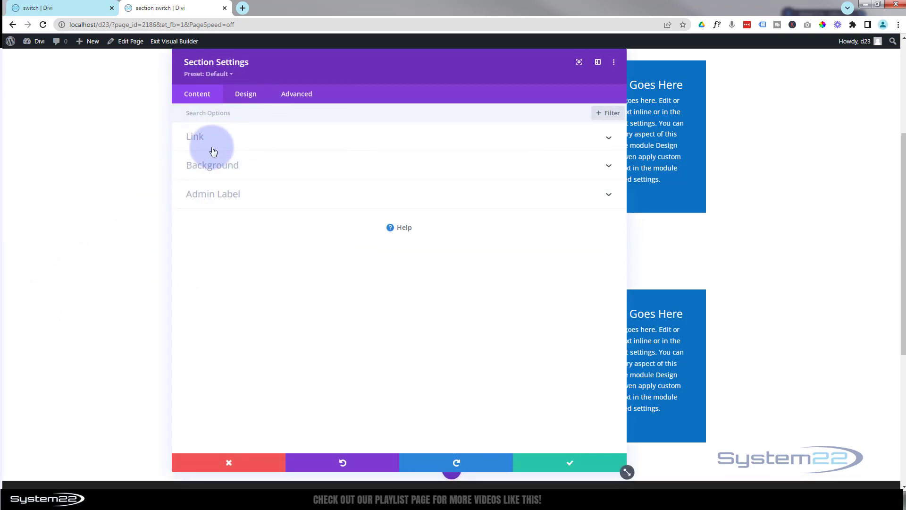
{"action": "left_click", "coordinate": [218, 166]}
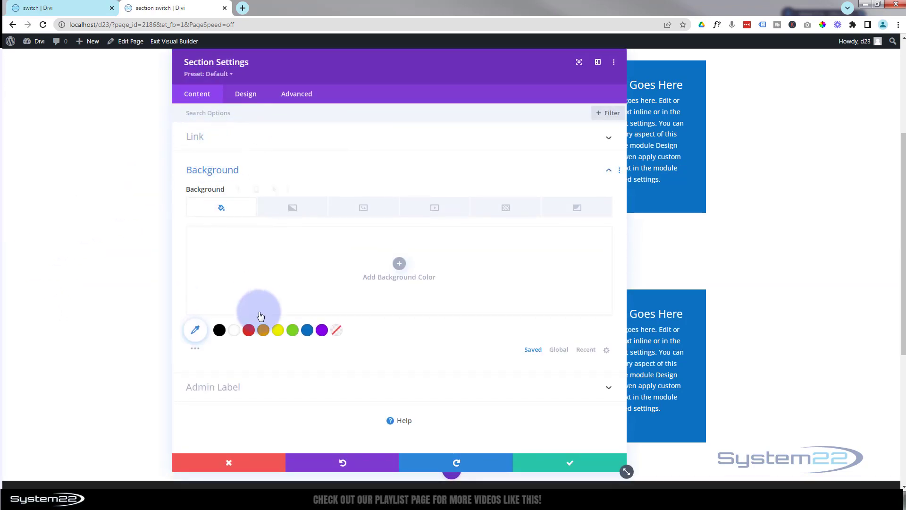
{"action": "left_click", "coordinate": [195, 350]}
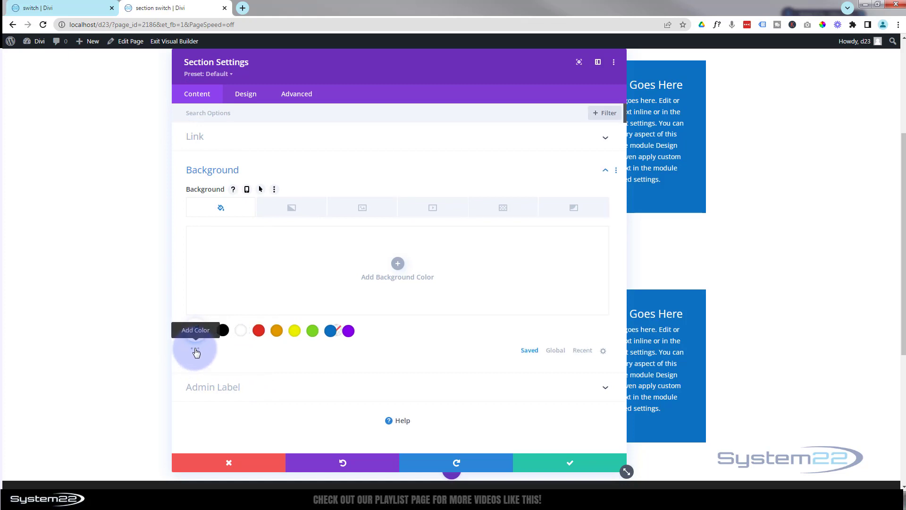
{"action": "left_click", "coordinate": [255, 362]}
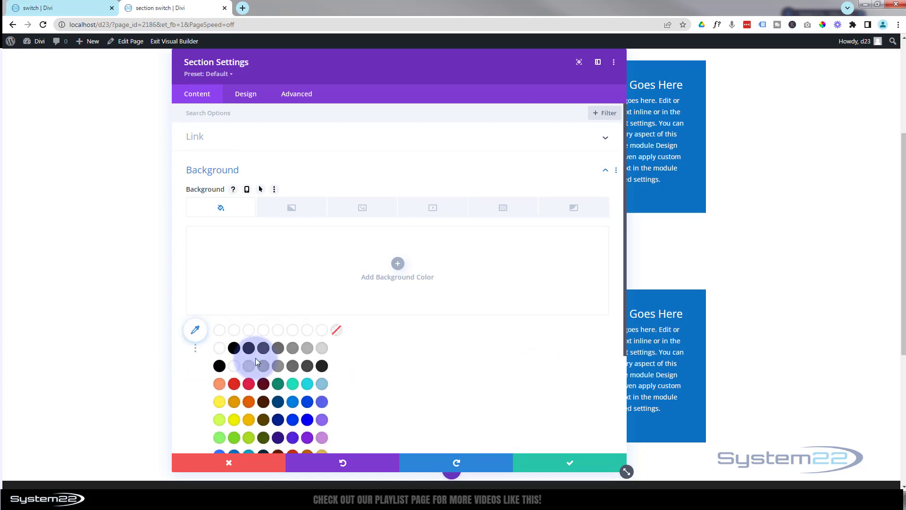
{"action": "left_click", "coordinate": [151, 360]}
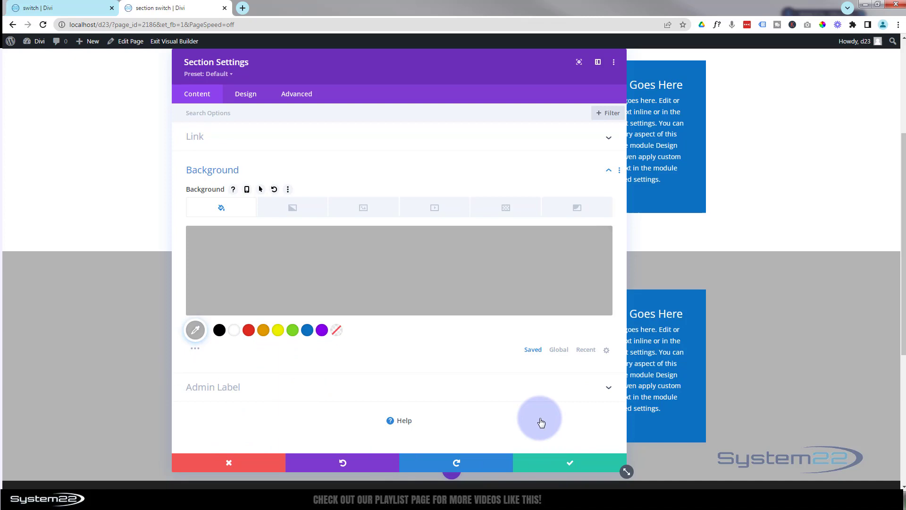
- Change the copy's CSS ID from section-x to section-y and save the section
{"action": "left_click", "coordinate": [306, 96]}
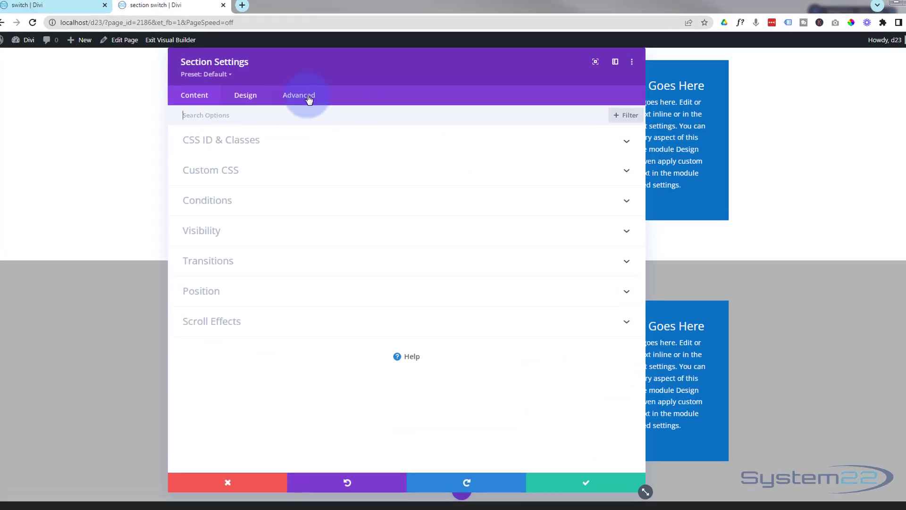
{"action": "left_click", "coordinate": [384, 250]}
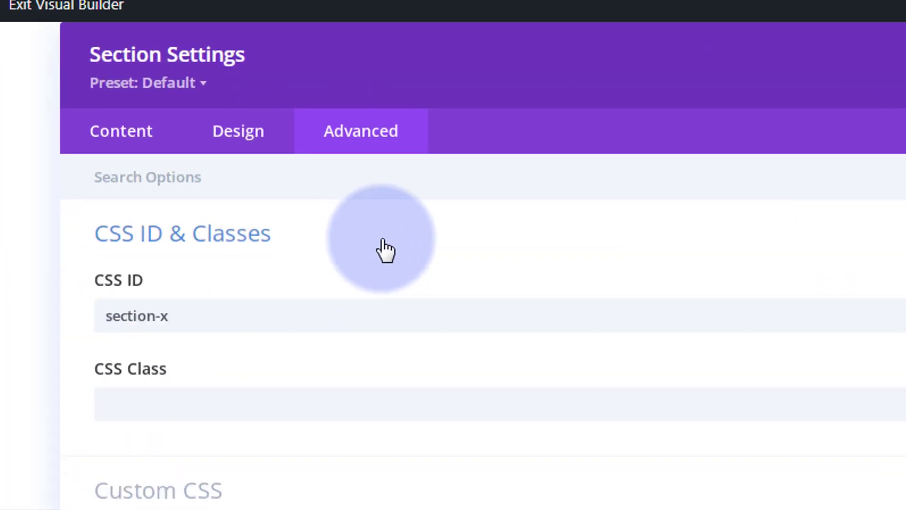
{"action": "double_click", "coordinate": [167, 316]}
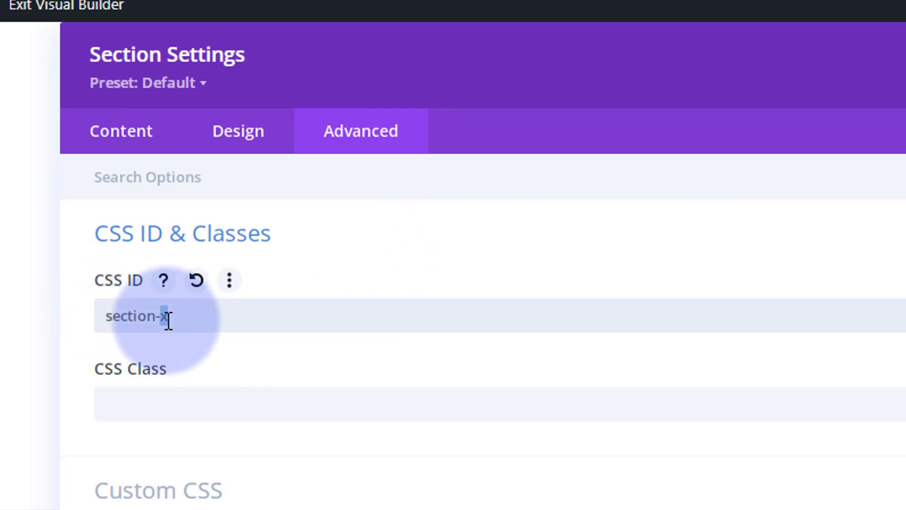
{"action": "type", "text": "y"}
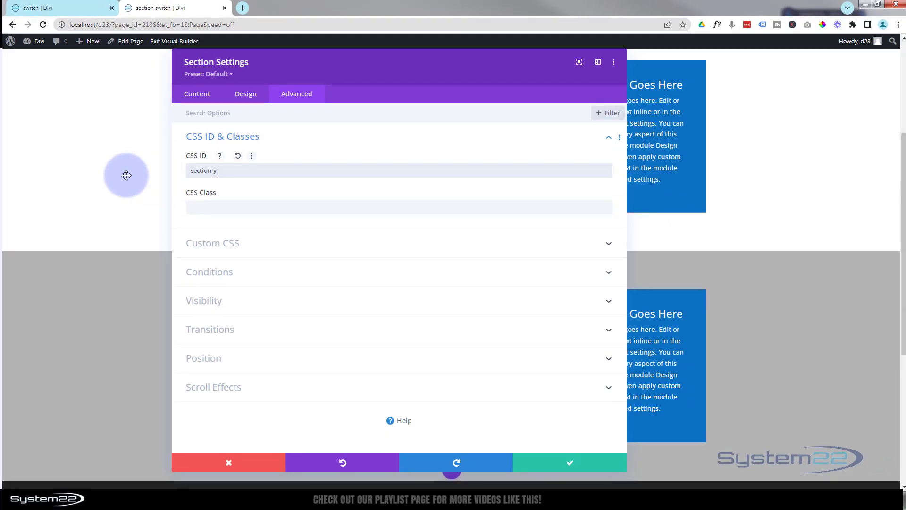
{"action": "left_click", "coordinate": [588, 464]}
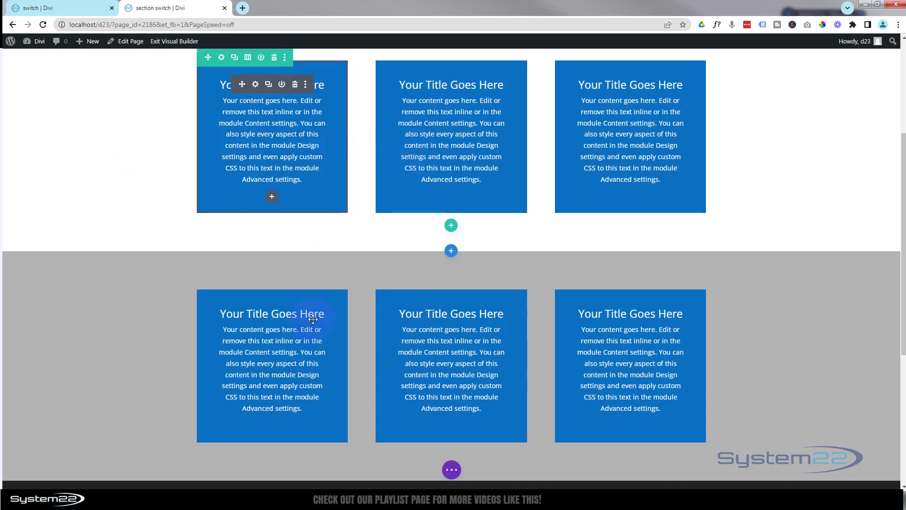
- Add a Code module to the button row's right column with <script></script> tags on separate lines
{"action": "scroll", "coordinate": [317, 321], "scroll_direction": "up", "scroll_amount": 1}
{"action": "scroll", "coordinate": [315, 323], "scroll_direction": "up", "scroll_amount": 4}
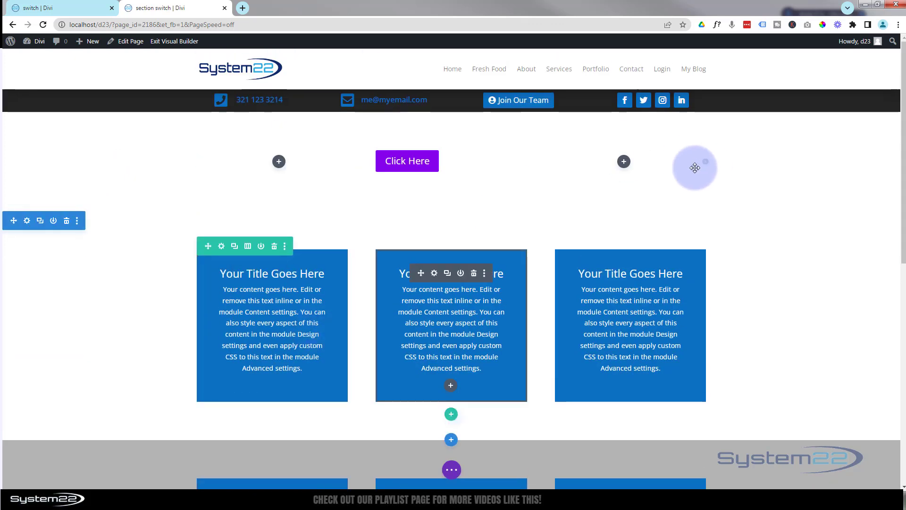
{"action": "left_click", "coordinate": [624, 162]}
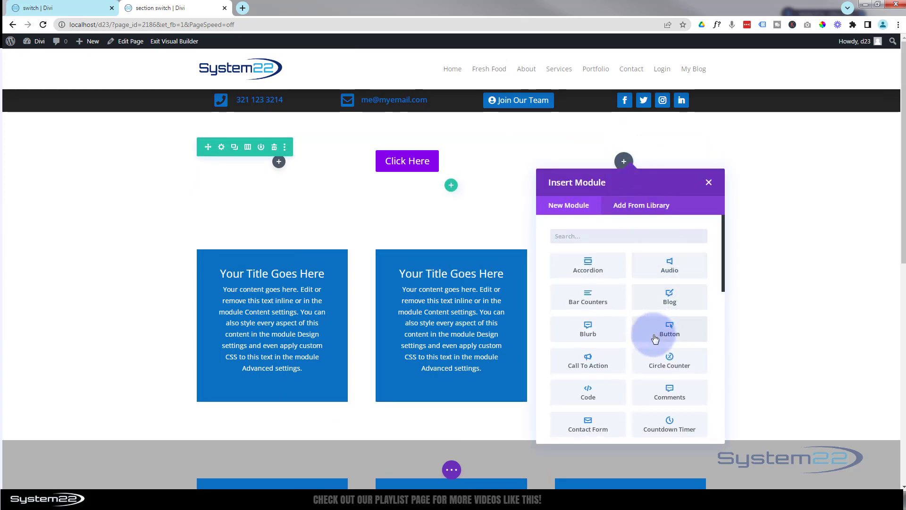
{"action": "left_click", "coordinate": [598, 397]}
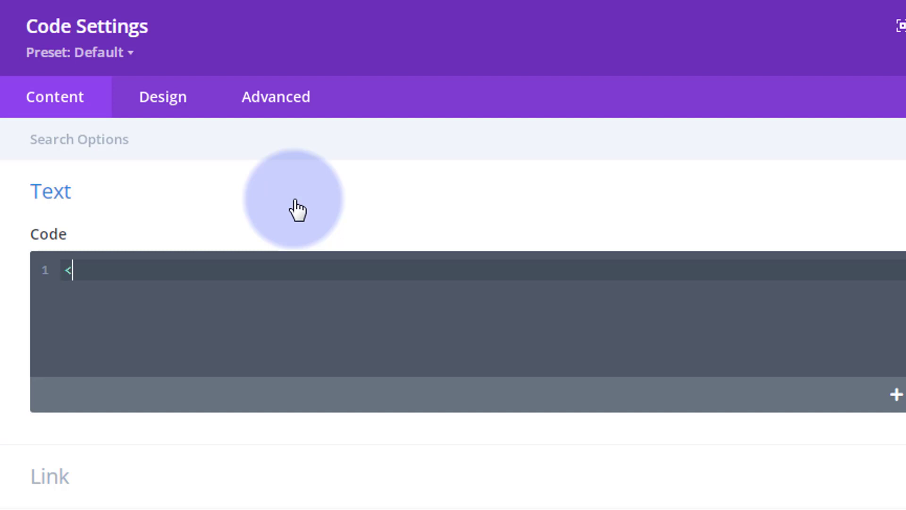
{"action": "type", "text": "ipt></script>"}
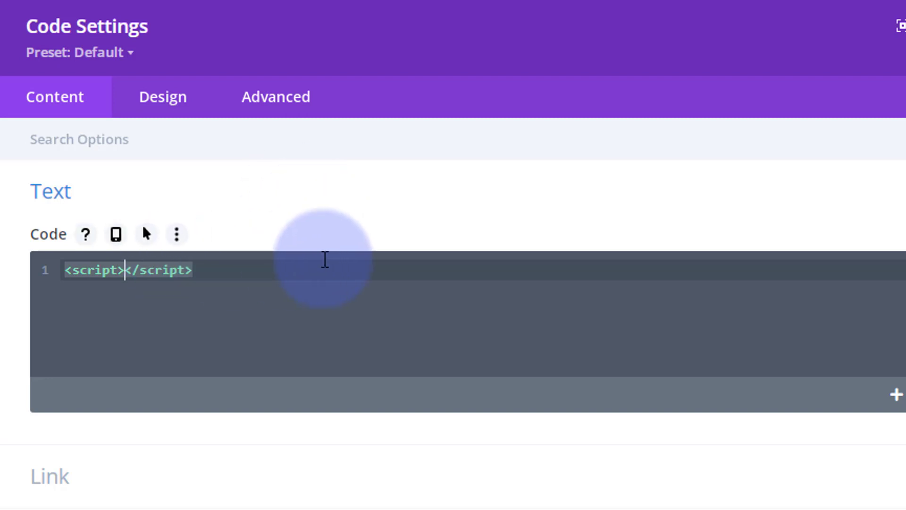
{"action": "key", "text": "Return"}
{"action": "key", "text": "Return"}
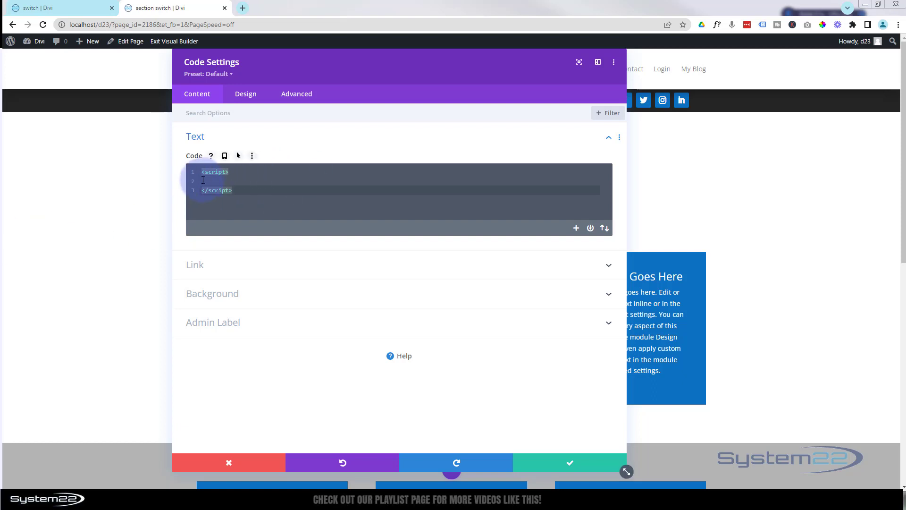
- Paste the toggle JavaScript between the script tags and highlight the section-x, section-y and my-button IDs
{"action": "left_click", "coordinate": [243, 177]}
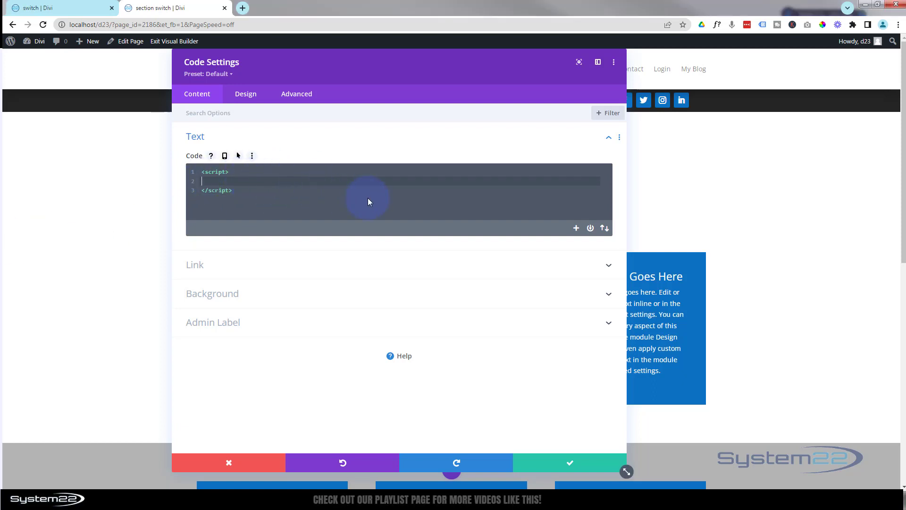
{"action": "key", "text": "ctrl+v"}
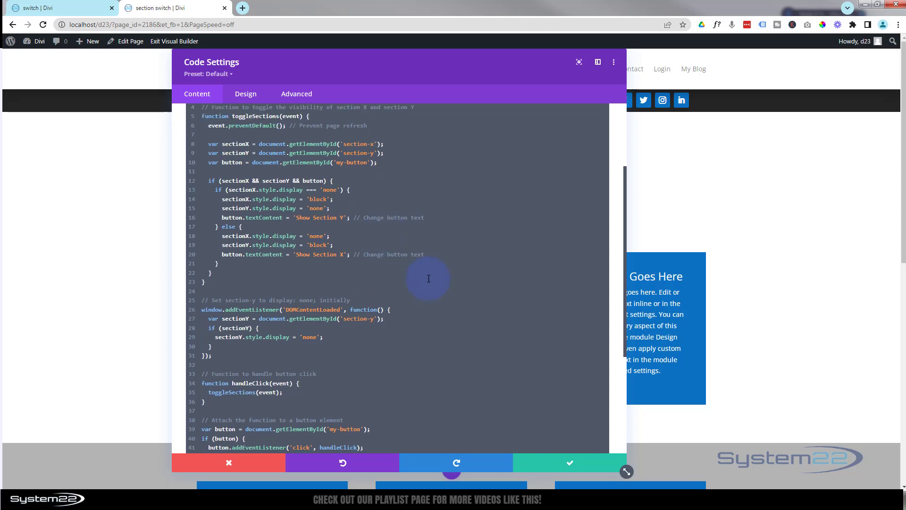
{"action": "scroll", "coordinate": [428, 279], "scroll_direction": "up", "scroll_amount": 2}
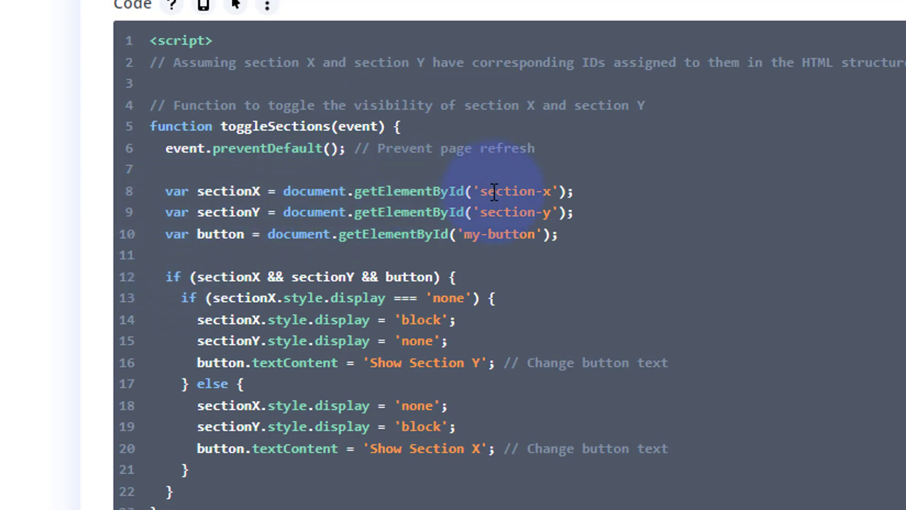
{"action": "left_click_drag", "start_coordinate": [482, 192], "coordinate": [550, 188]}
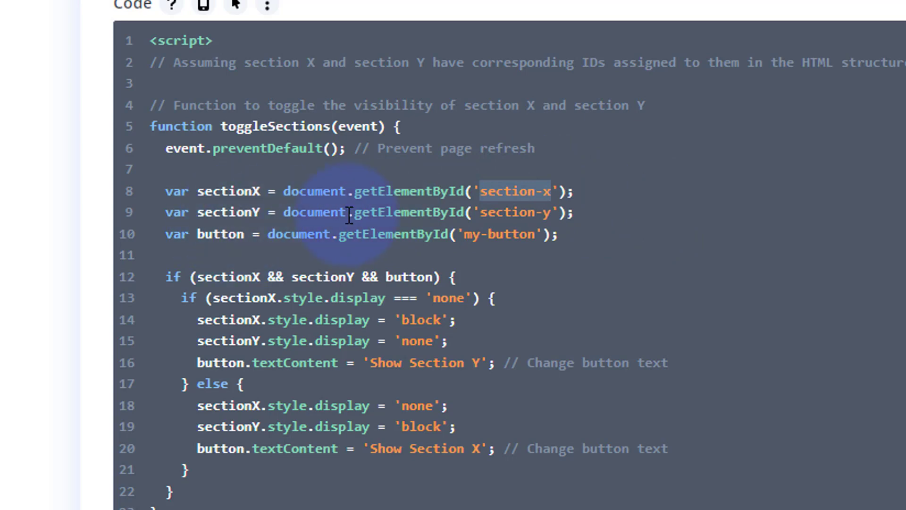
{"action": "left_click_drag", "start_coordinate": [480, 213], "coordinate": [551, 212]}
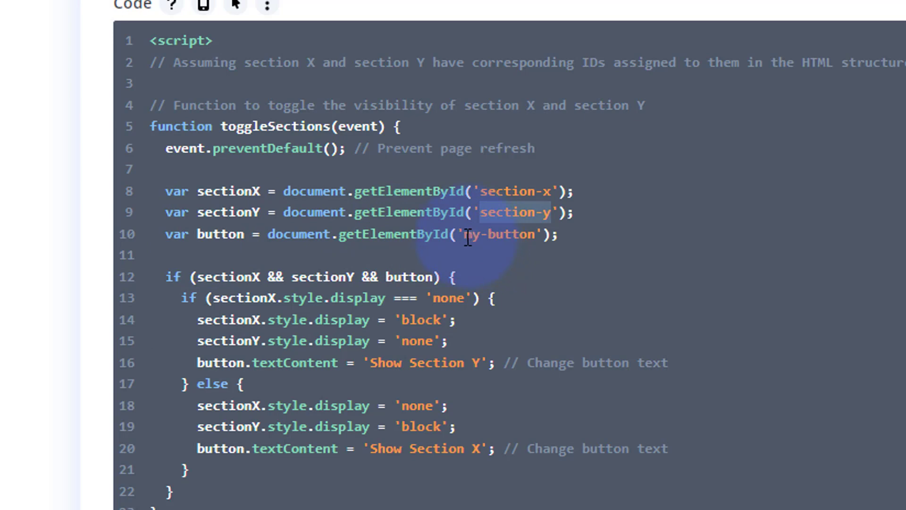
{"action": "left_click_drag", "start_coordinate": [467, 236], "coordinate": [536, 235]}
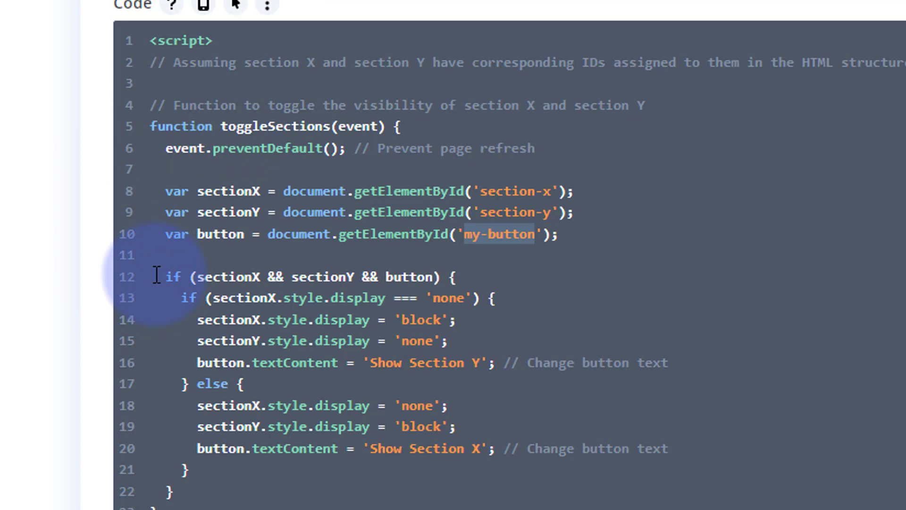
- Review the 'Show Section Y' and 'Show Section X' label lines and scroll to the script's end
{"action": "scroll", "coordinate": [156, 274], "scroll_direction": "down", "scroll_amount": 2}
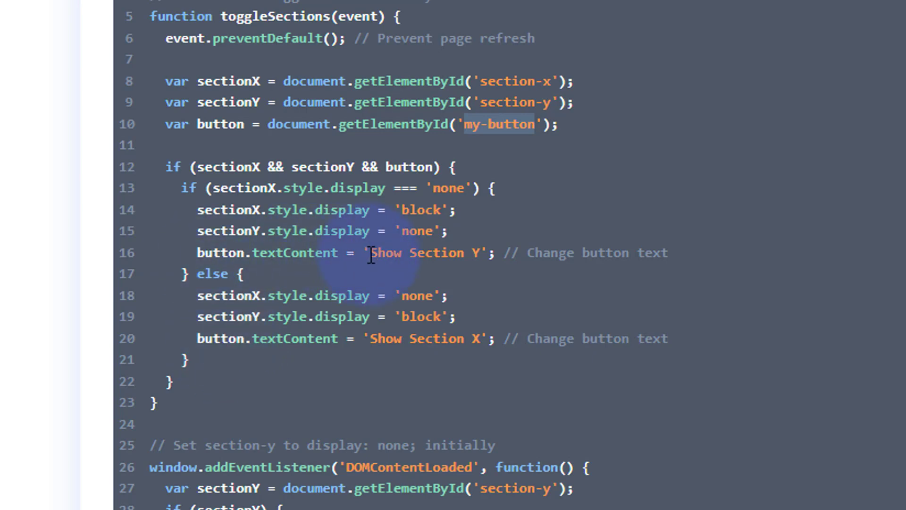
{"action": "left_click_drag", "start_coordinate": [371, 253], "coordinate": [479, 251]}
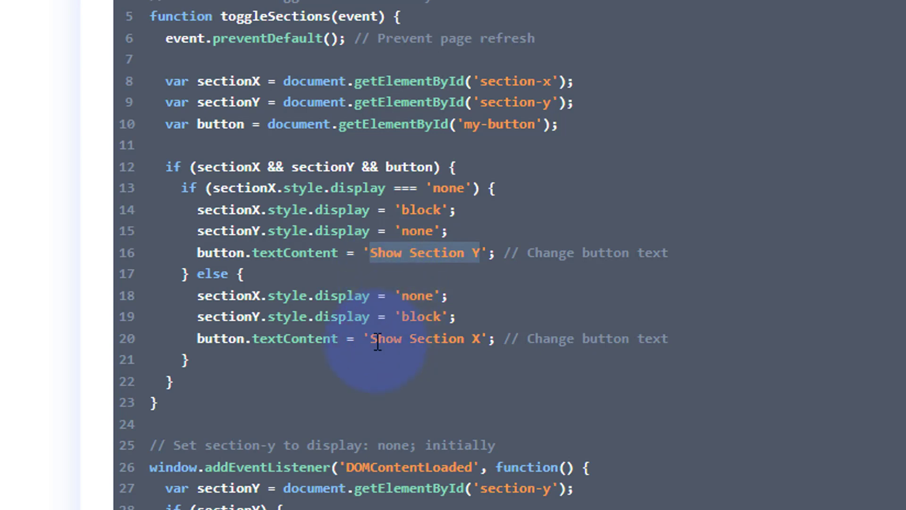
{"action": "left_click_drag", "start_coordinate": [374, 339], "coordinate": [482, 338]}
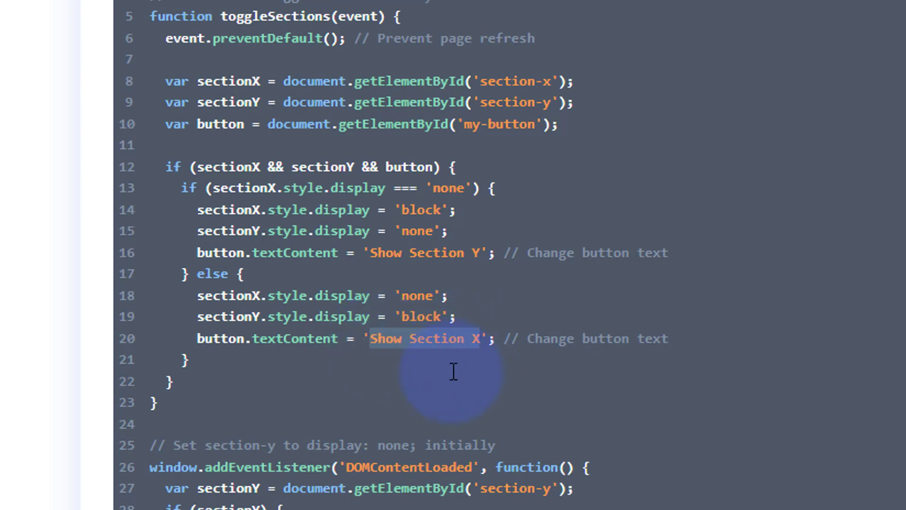
{"action": "left_click_drag", "start_coordinate": [504, 252], "coordinate": [704, 246]}
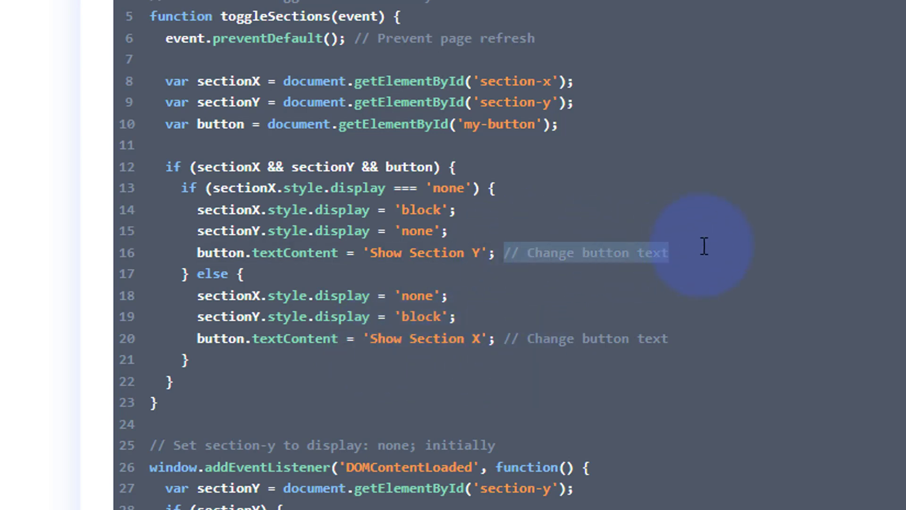
{"action": "scroll", "coordinate": [665, 340], "scroll_direction": "down", "scroll_amount": 5}
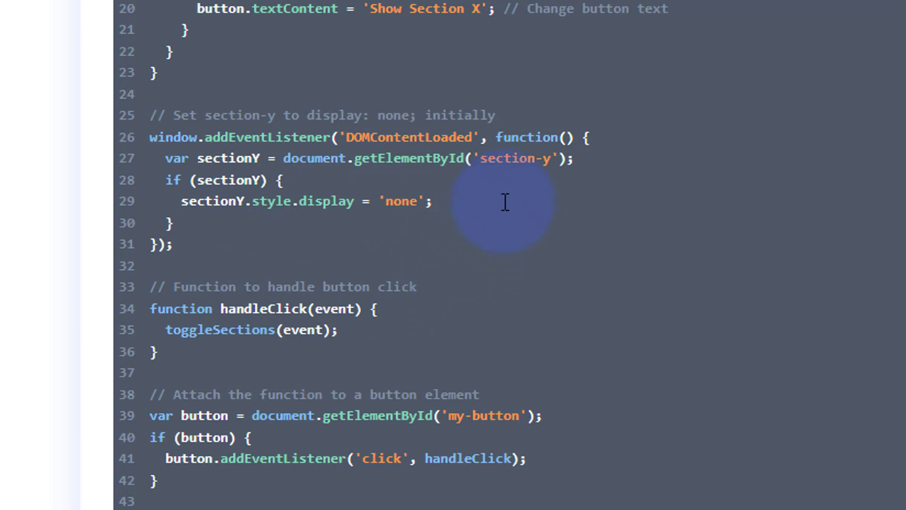
{"action": "scroll", "coordinate": [505, 202], "scroll_direction": "down", "scroll_amount": 5}
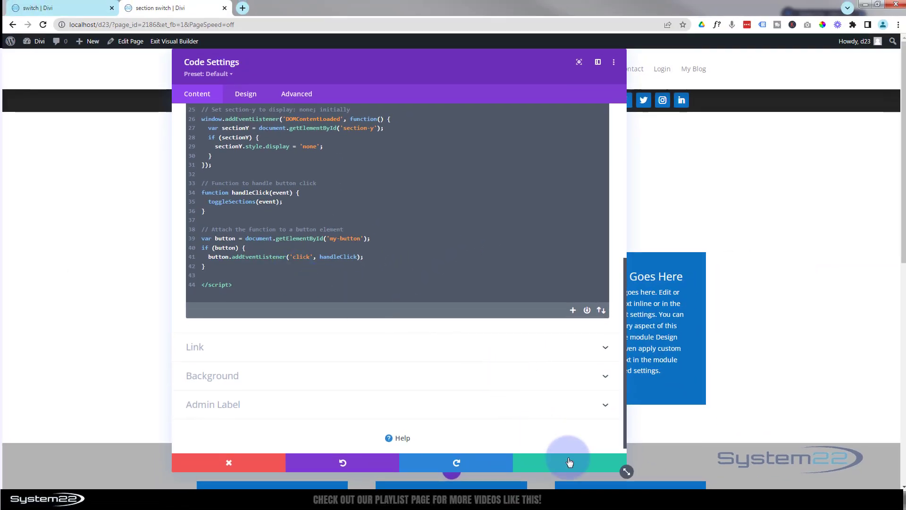
- Save the Code module and center the Click Here button within its column
{"action": "left_click", "coordinate": [568, 462]}
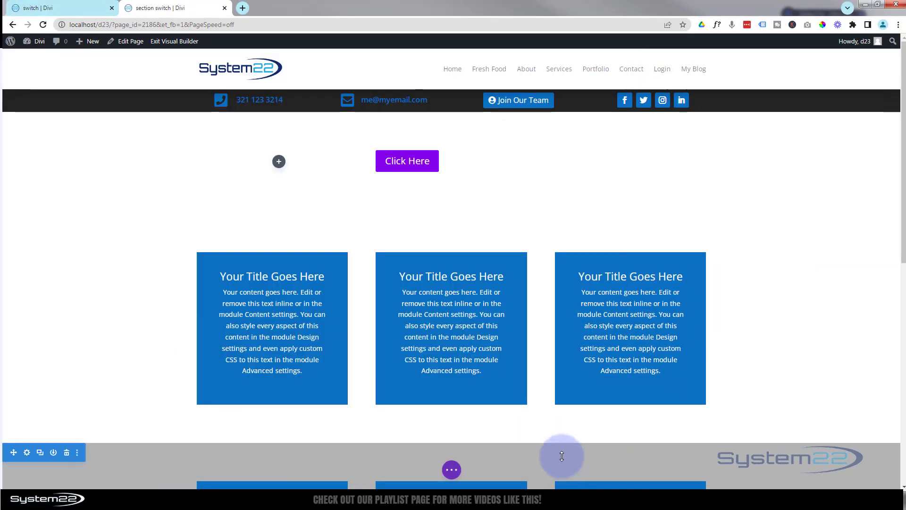
{"action": "left_click_drag", "start_coordinate": [392, 176], "coordinate": [397, 166]}
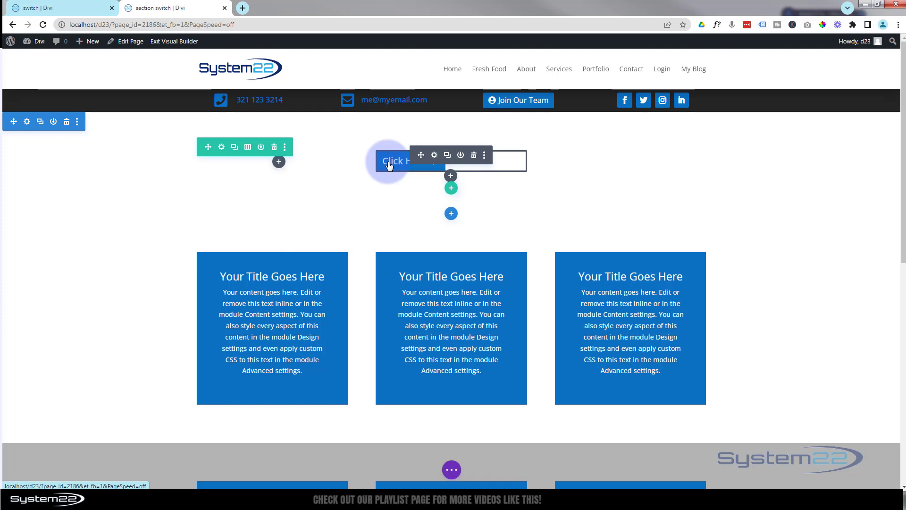
{"action": "left_click", "coordinate": [438, 159]}
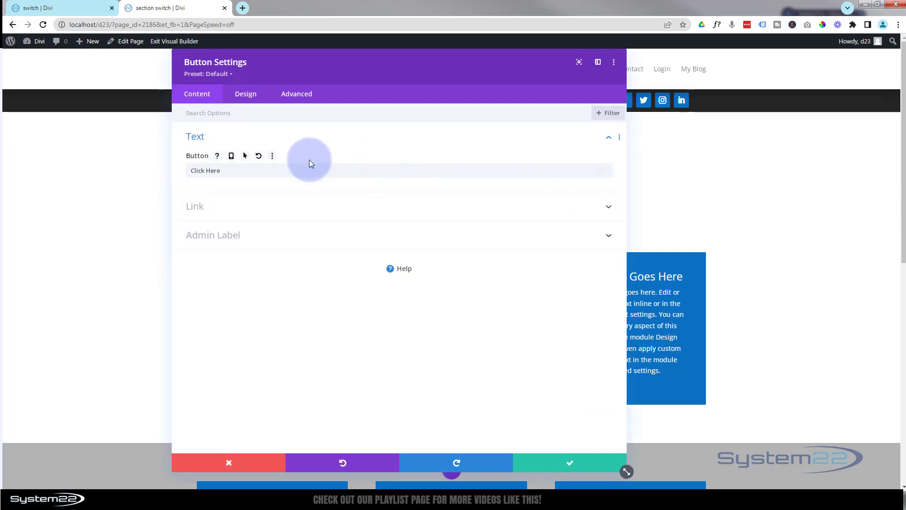
{"action": "left_click", "coordinate": [246, 94]}
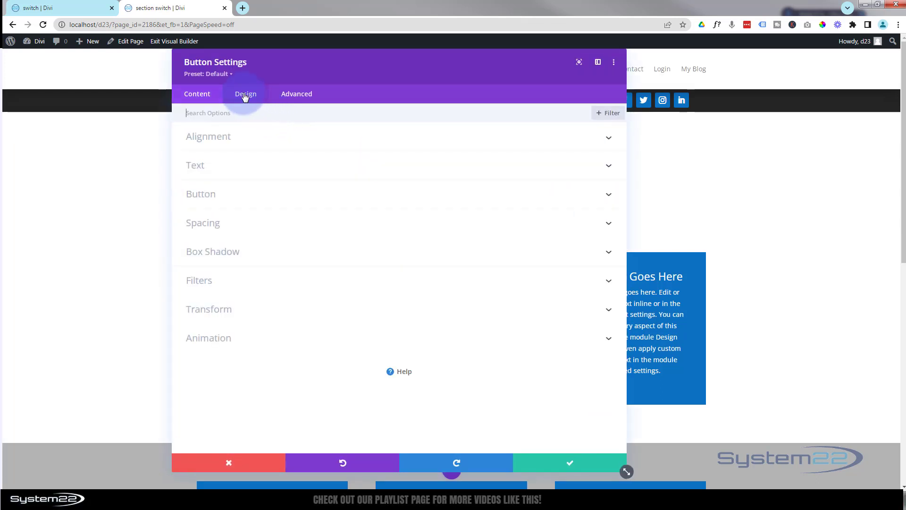
{"action": "left_click", "coordinate": [399, 171]}
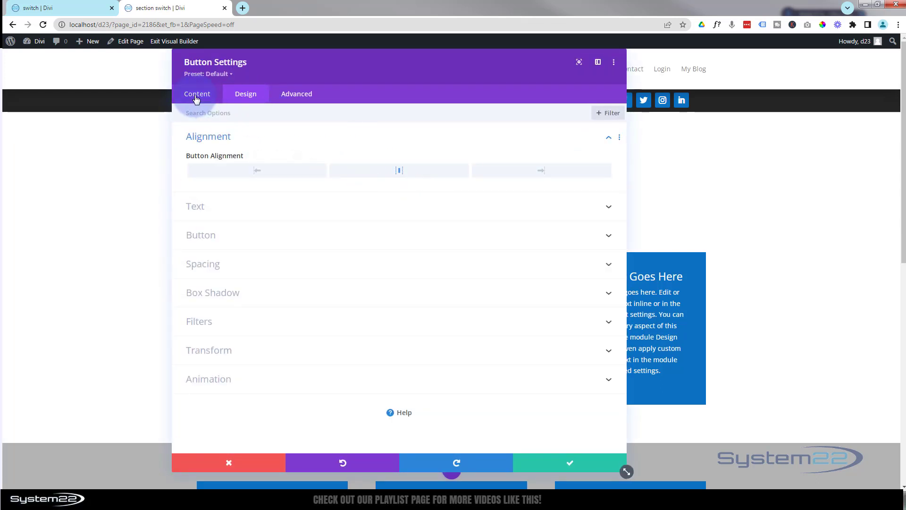
- Replace the button label with 'Show Section Y' and save the module
{"action": "left_click", "coordinate": [196, 99]}
{"action": "left_click", "coordinate": [208, 138]}
{"action": "left_click", "coordinate": [226, 170]}
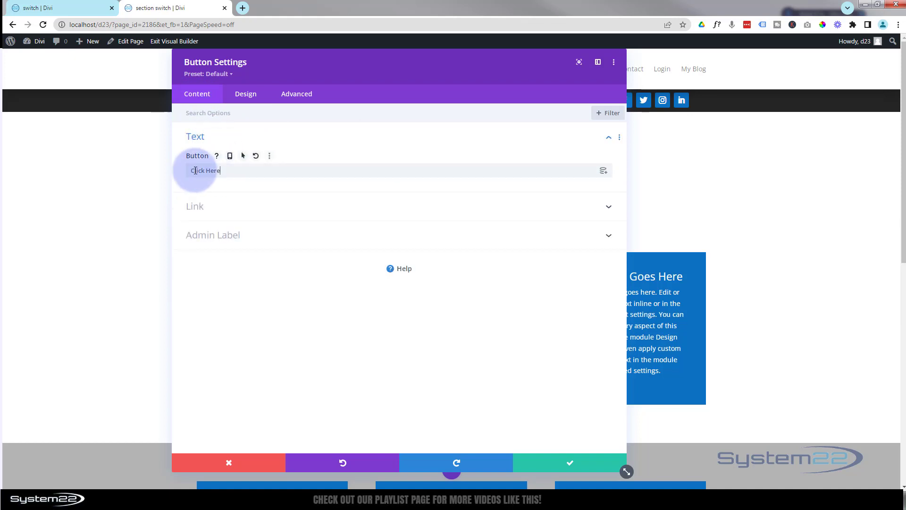
{"action": "triple_click", "coordinate": [195, 170]}
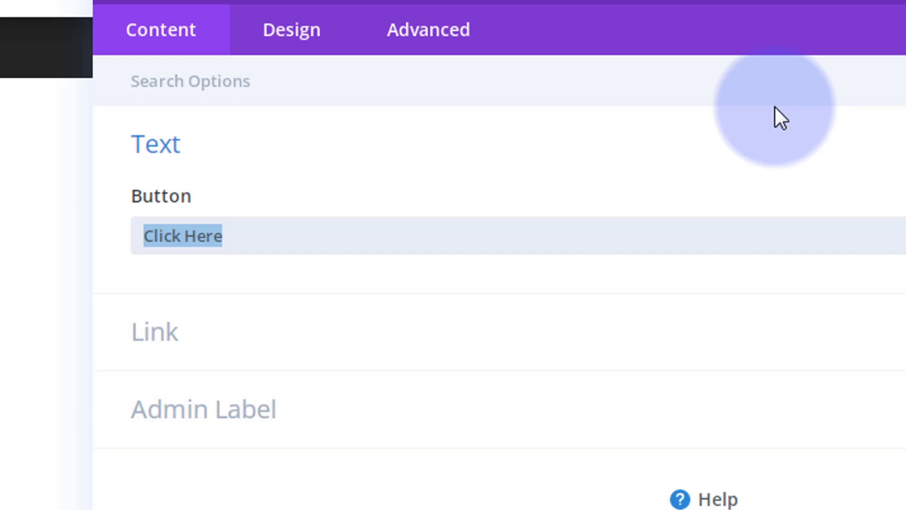
{"action": "type", "text": "Show Section Y"}
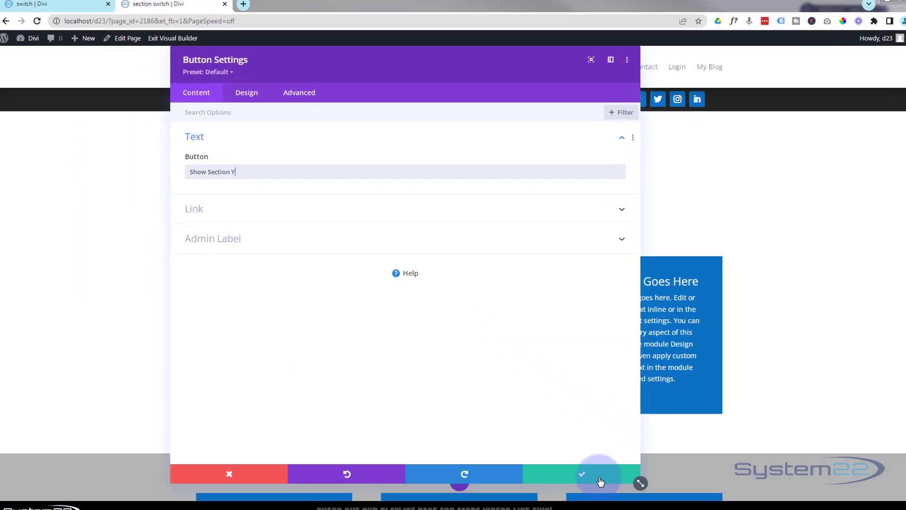
{"action": "left_click", "coordinate": [582, 461]}
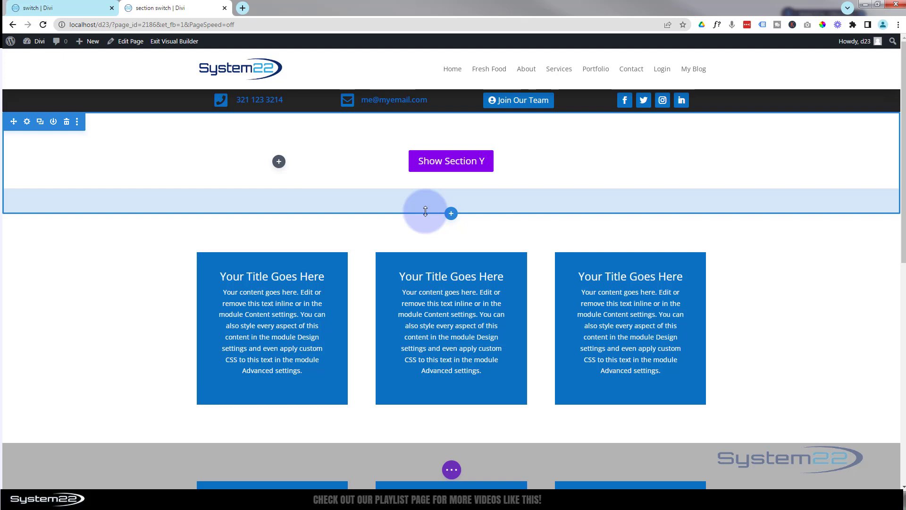
- Save the page as a draft and exit the Visual Builder
{"action": "left_click", "coordinate": [453, 471]}
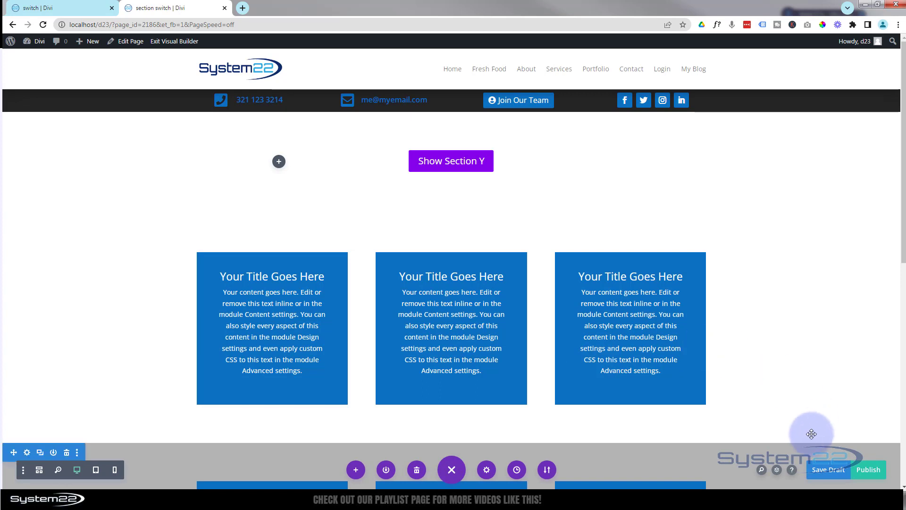
{"action": "left_click", "coordinate": [817, 471]}
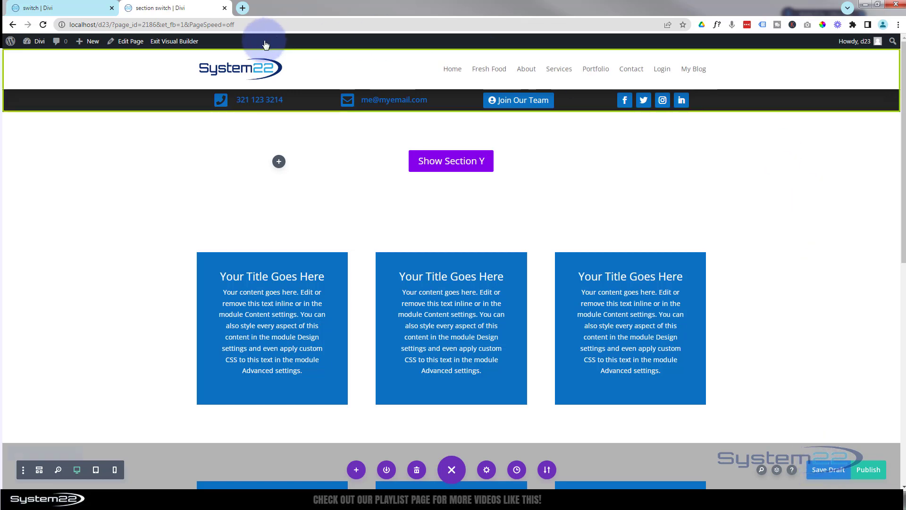
{"action": "left_click", "coordinate": [174, 42]}
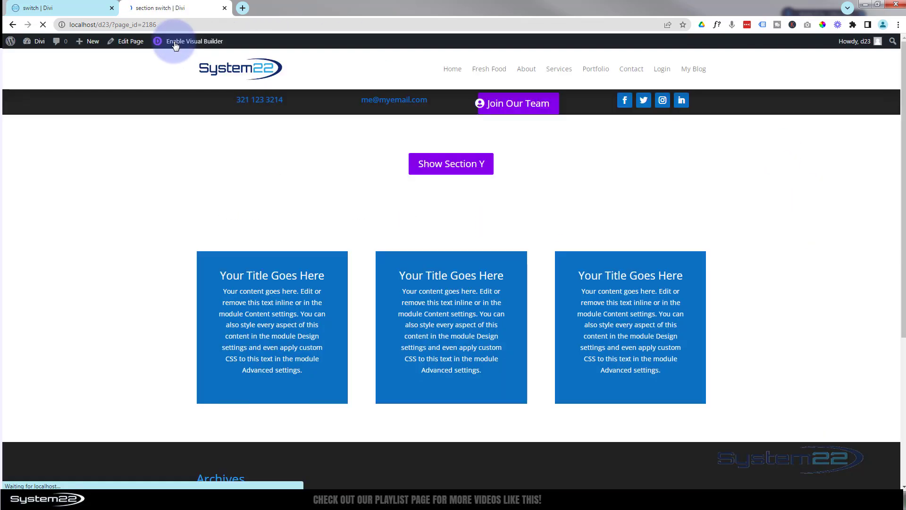
- On the live page, click Show Section Y to reveal the grey section
{"action": "scroll", "coordinate": [131, 218], "scroll_direction": "down", "scroll_amount": 3}
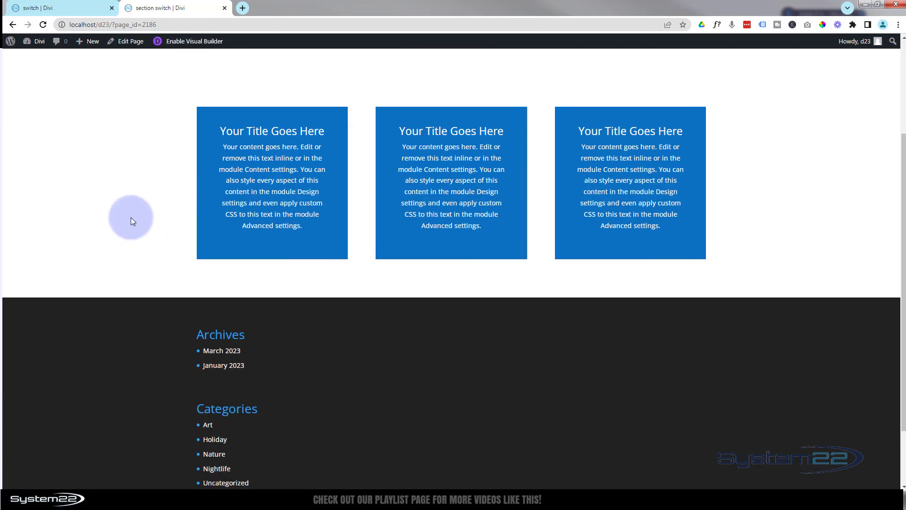
{"action": "scroll", "coordinate": [130, 216], "scroll_direction": "up", "scroll_amount": 3}
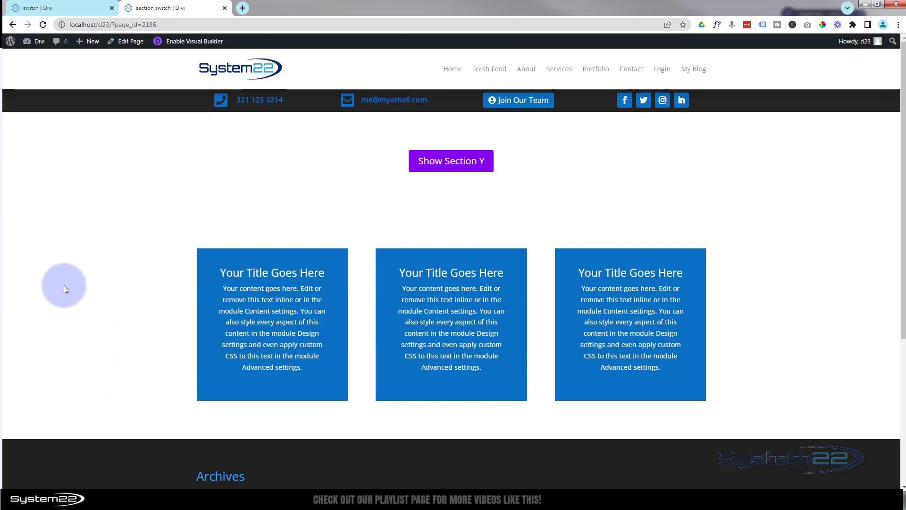
{"action": "left_click", "coordinate": [452, 162]}
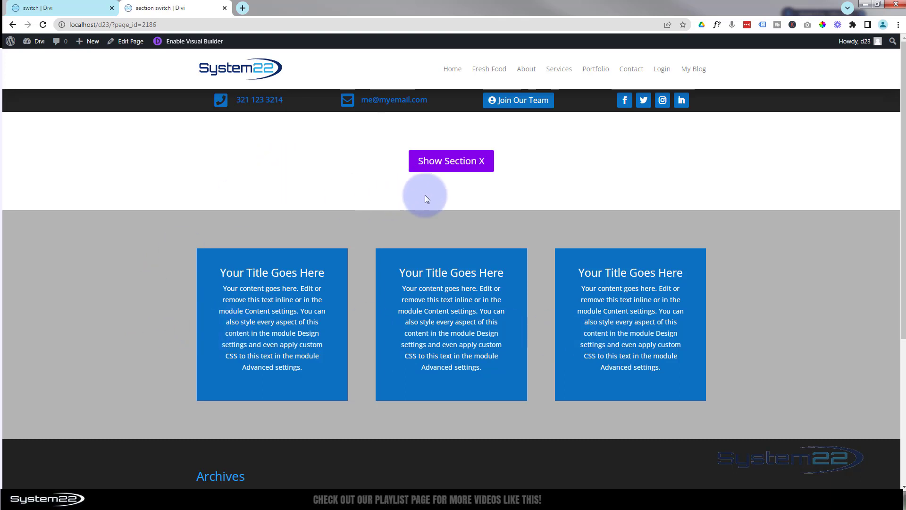
{"action": "left_click", "coordinate": [441, 165]}
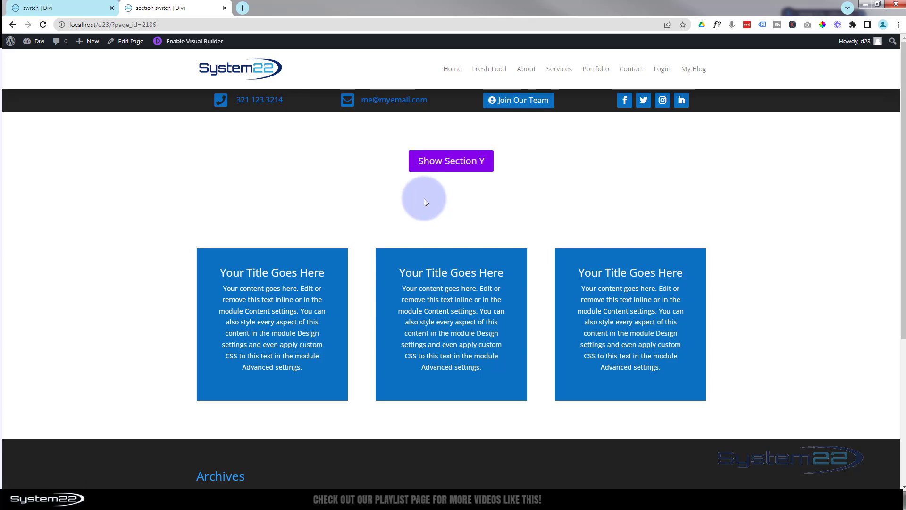
{"action": "left_click", "coordinate": [446, 168]}
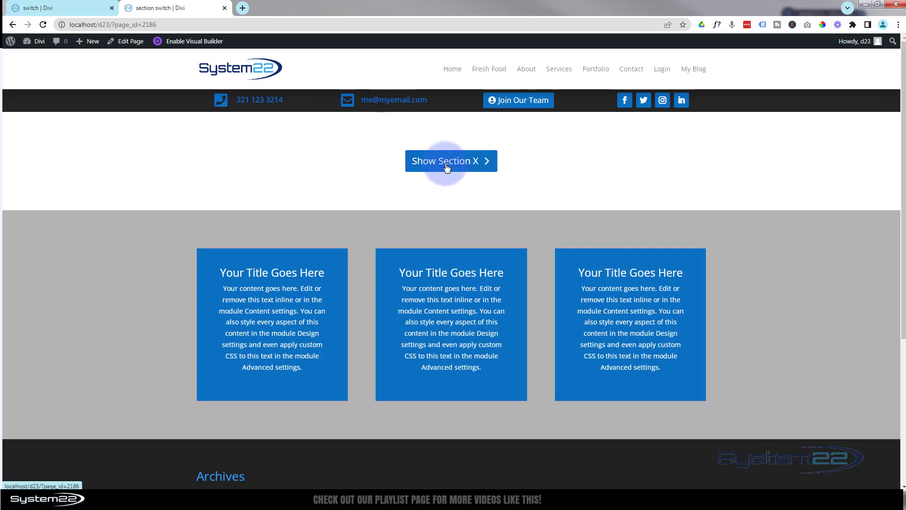
{"action": "left_click", "coordinate": [445, 167]}
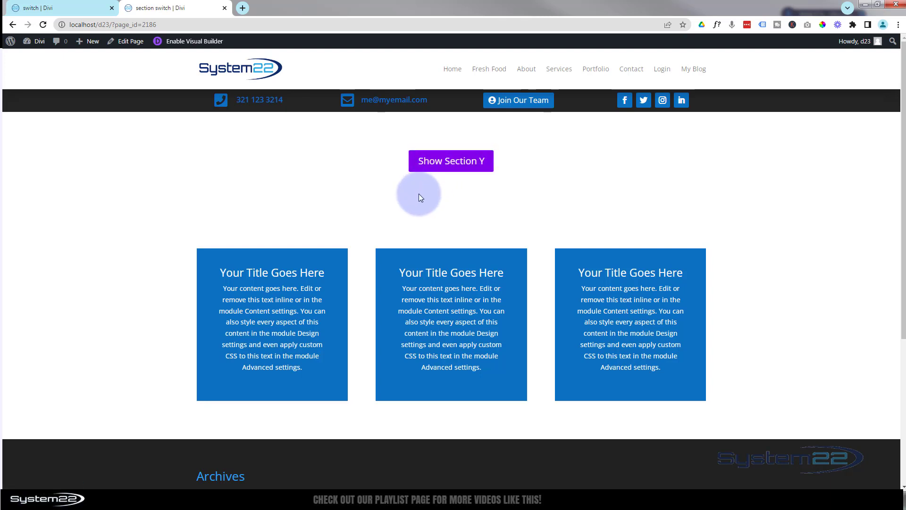
{"action": "left_click", "coordinate": [428, 163]}
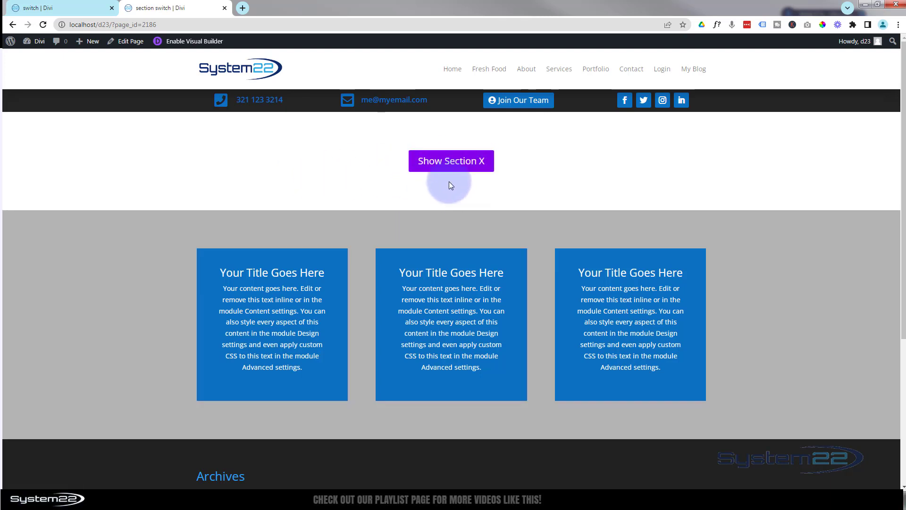
{"action": "left_click", "coordinate": [452, 163]}
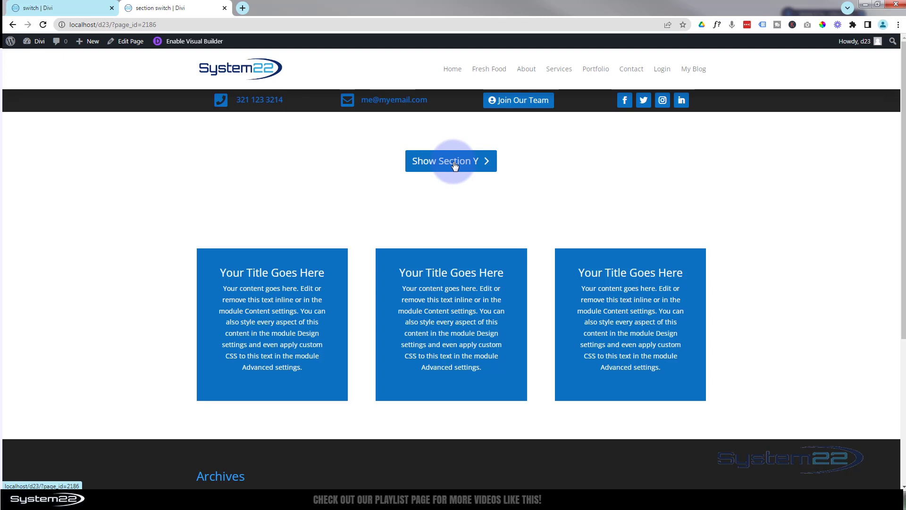
{"action": "left_click", "coordinate": [454, 165]}
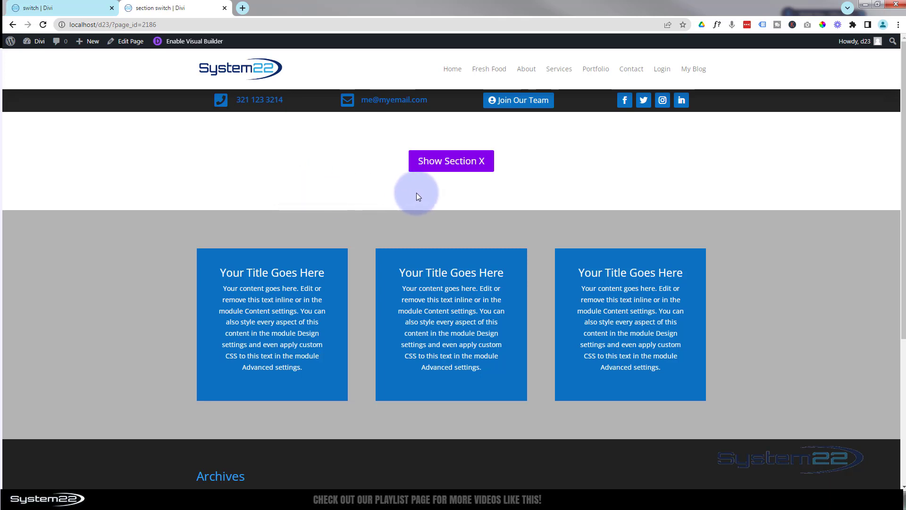
{"action": "left_click", "coordinate": [429, 162]}
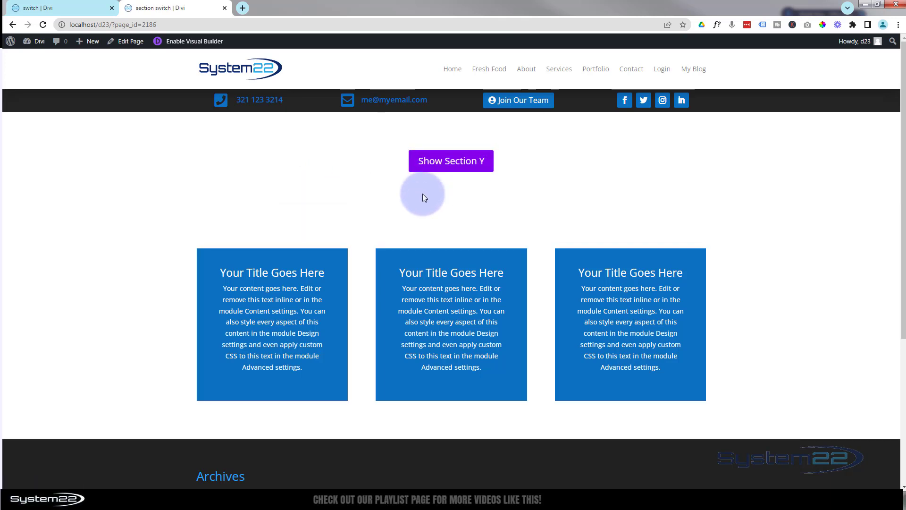
{"action": "left_click", "coordinate": [444, 169]}
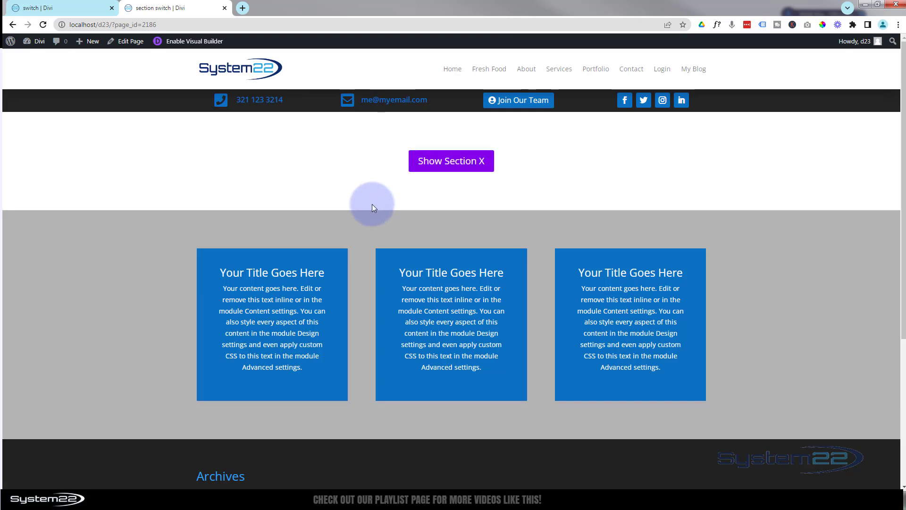
{"action": "left_click", "coordinate": [441, 163]}
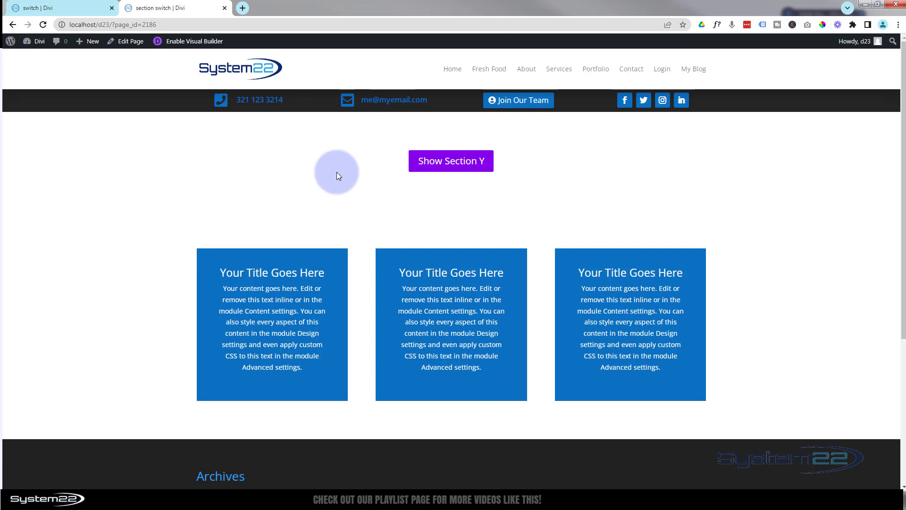
{"action": "left_click", "coordinate": [445, 163]}
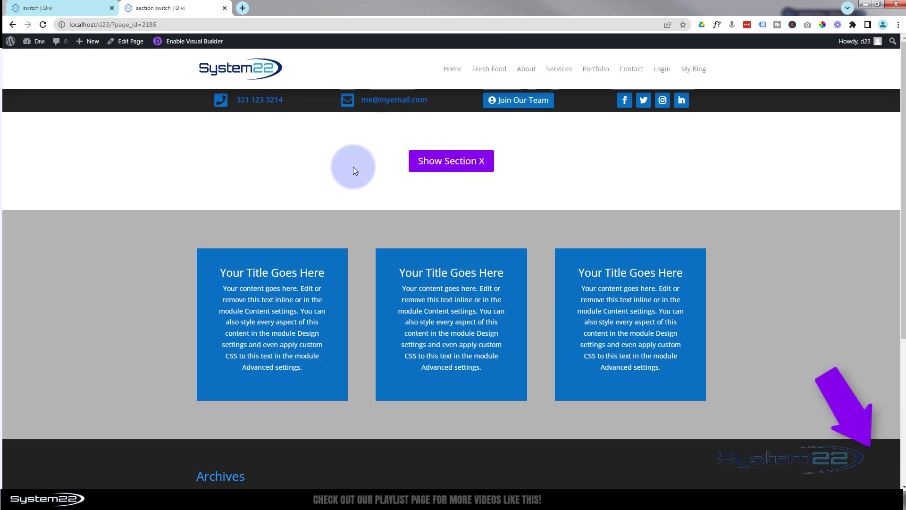
{"action": "left_click", "coordinate": [445, 169]}
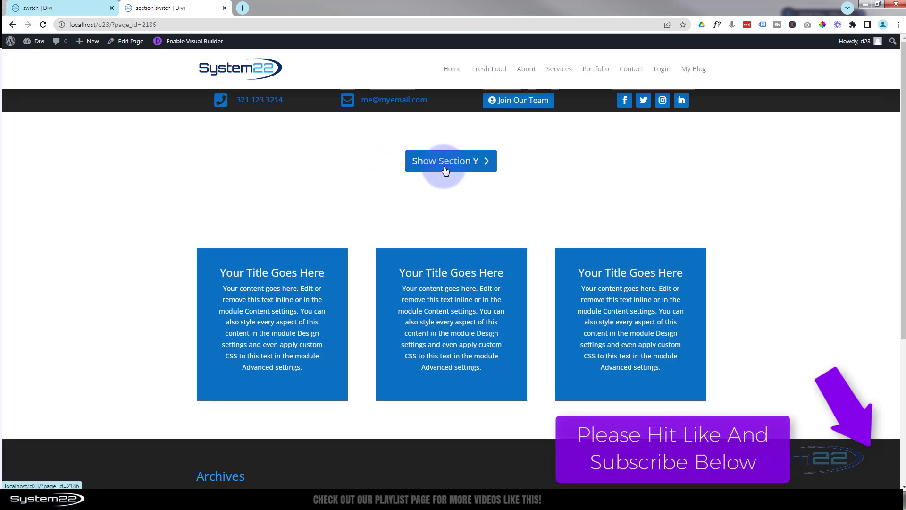
{"action": "left_click", "coordinate": [445, 169]}
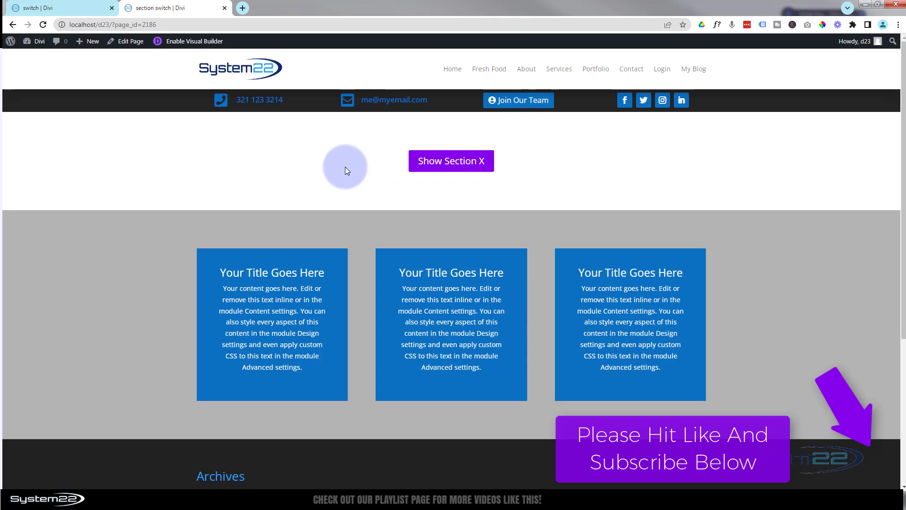
{"action": "left_click", "coordinate": [430, 162]}
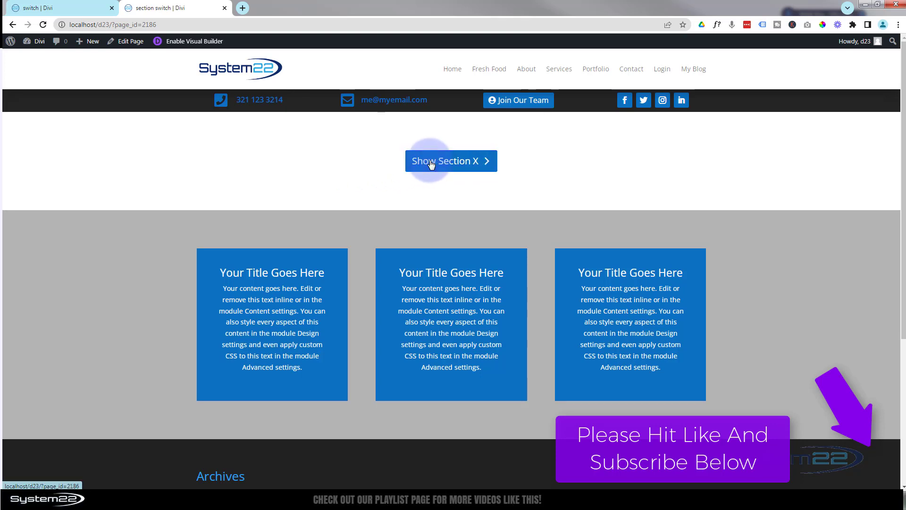